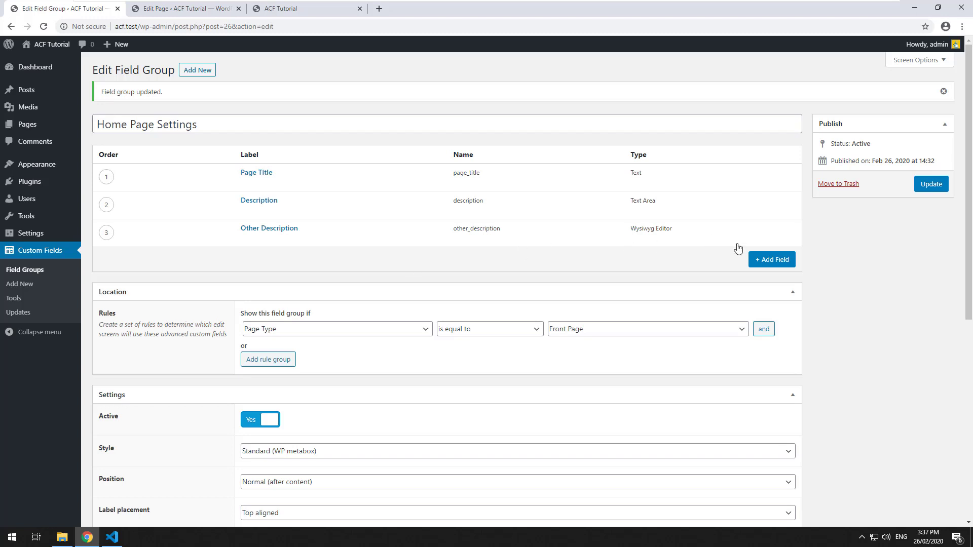
# Add a fourth field to the Home Page Settings group and open its Field Type list.
pyautogui.click(773, 260)
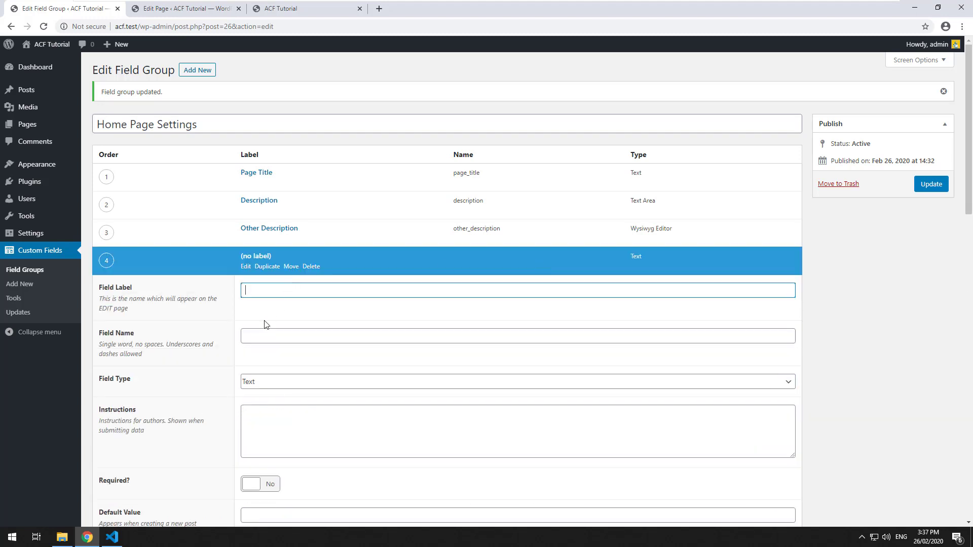
pyautogui.click(267, 382)
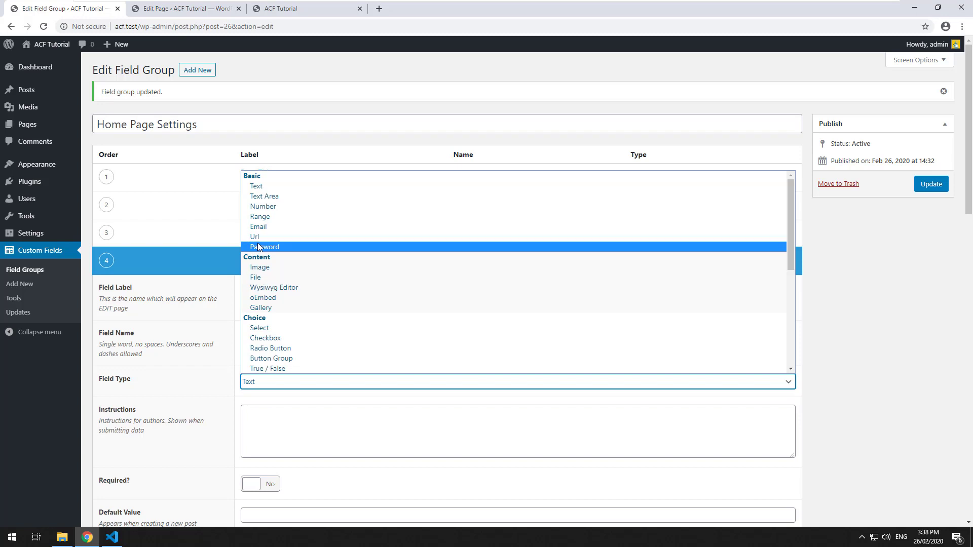
# Make the new field a Number type labelled 'My Input' with the auto-filled name my_input.
pyautogui.click(264, 206)
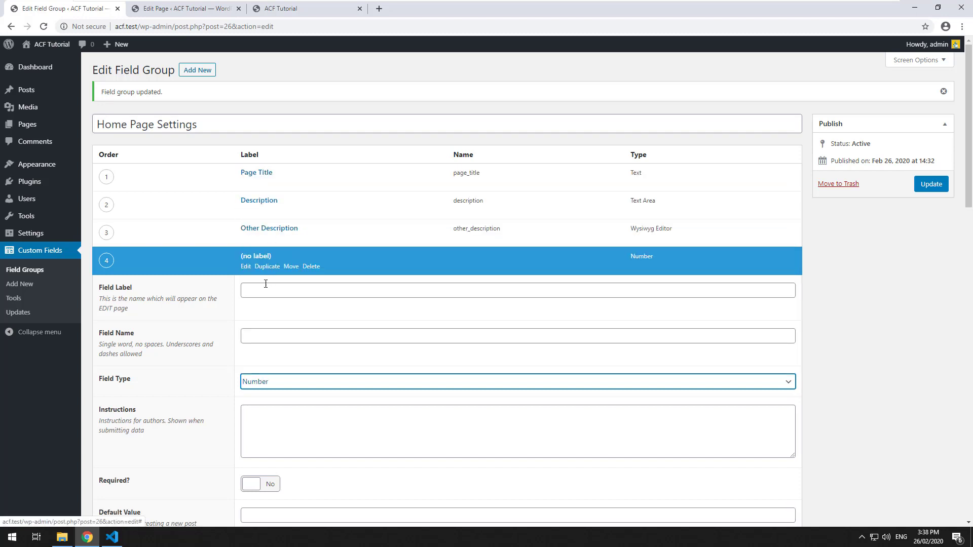
pyautogui.click(481, 290)
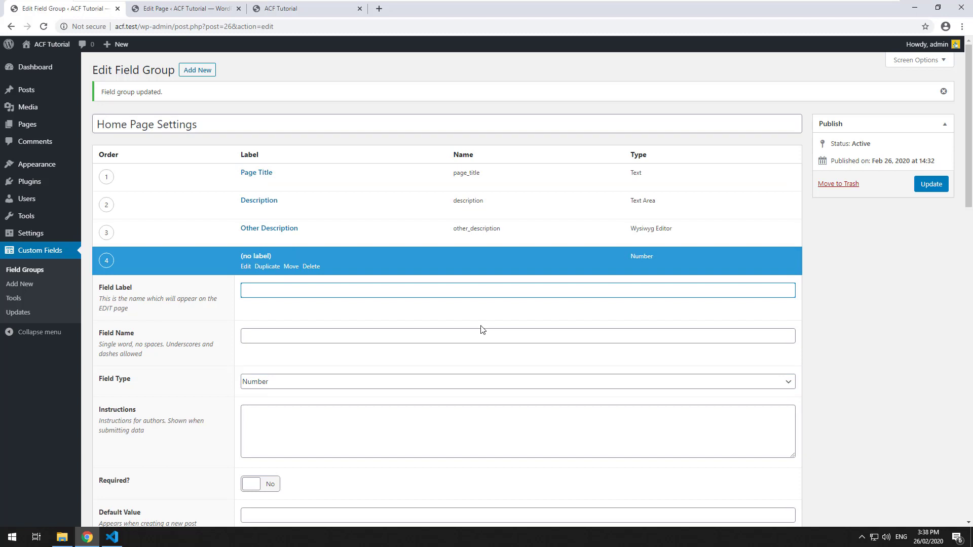
pyautogui.write('My lnput')
pyautogui.press('Tab')
pyautogui.scroll(-4, 479, 314)
pyautogui.scroll(-4, 393, 248)
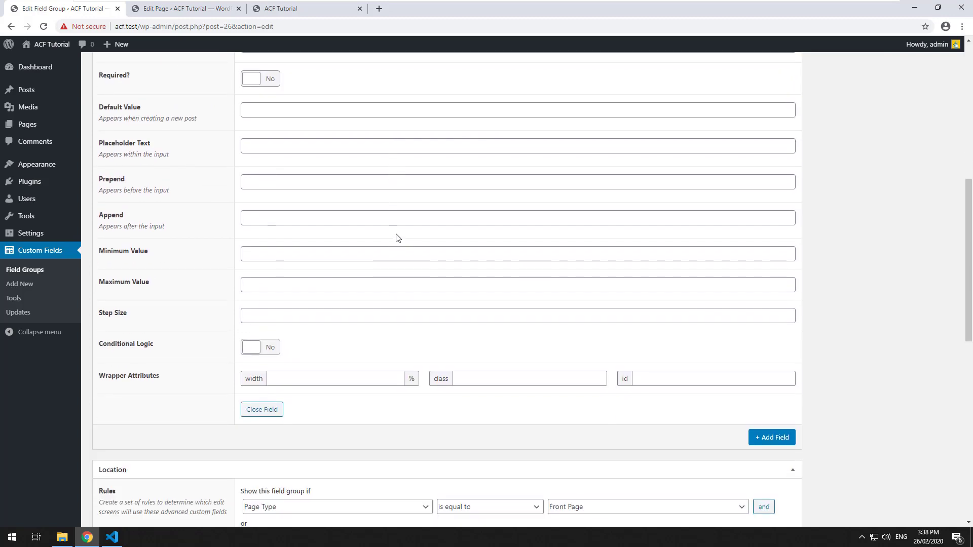
pyautogui.scroll(3, 395, 235)
pyautogui.scroll(7, 397, 233)
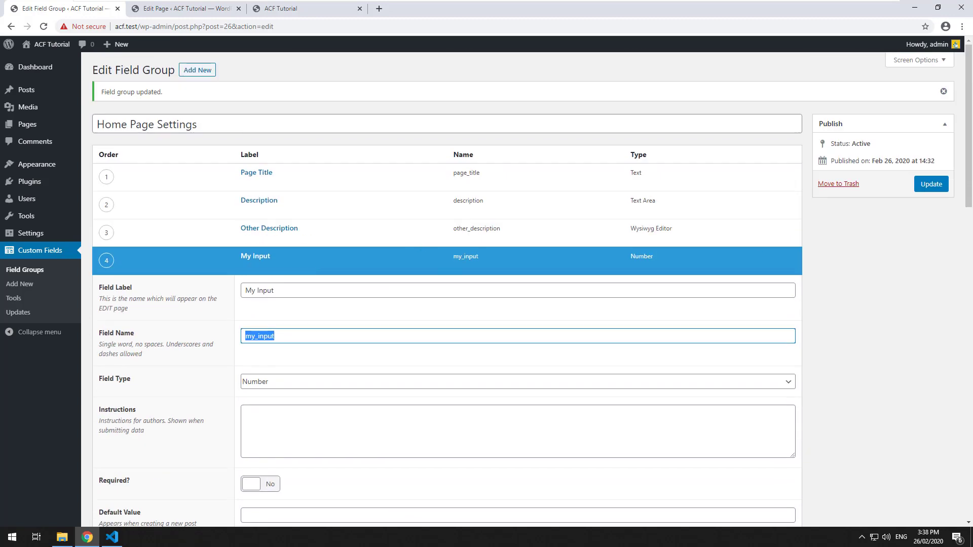
# Save the field group and reload the Home page editor to find the My Input field.
pyautogui.click(931, 185)
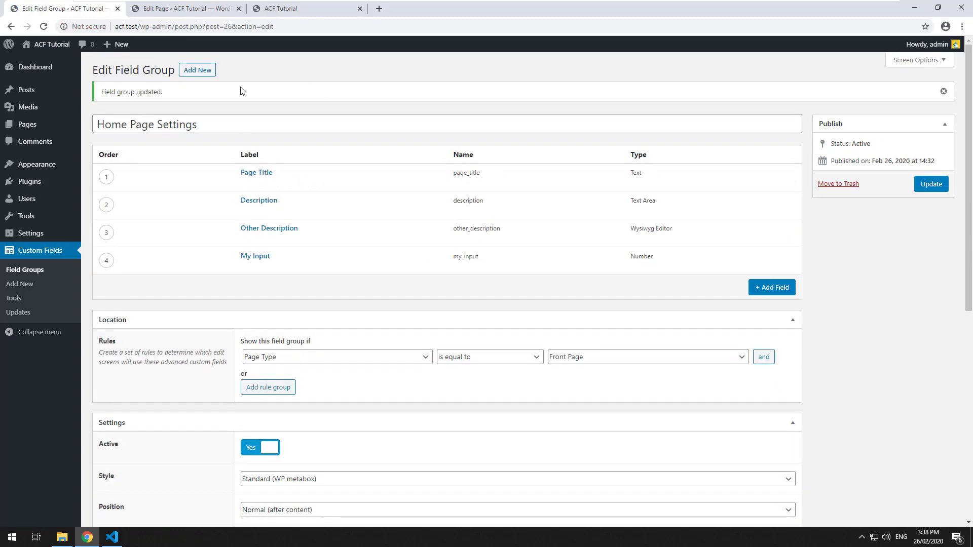
pyautogui.hotkey('ctrl', 'Tab')
pyautogui.press('F5')
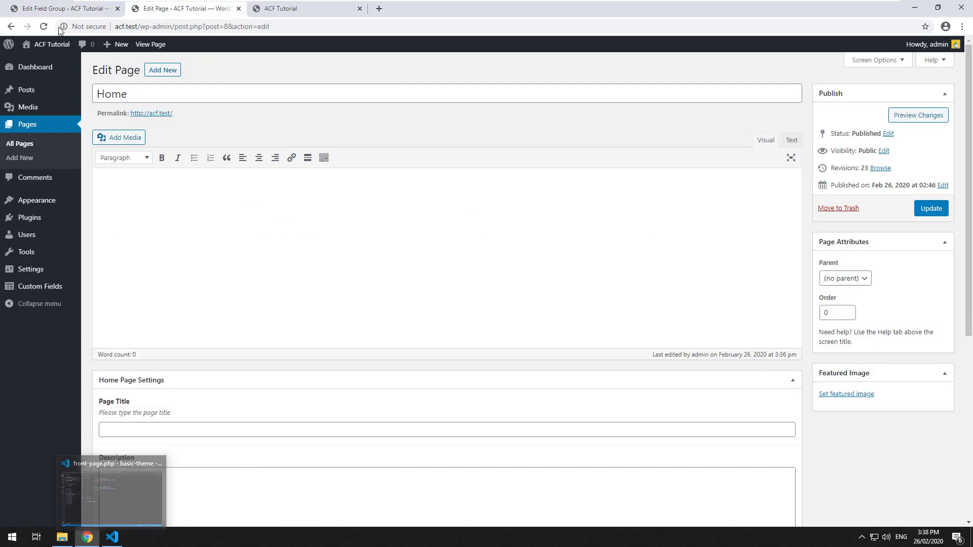
pyautogui.scroll(-7, 319, 241)
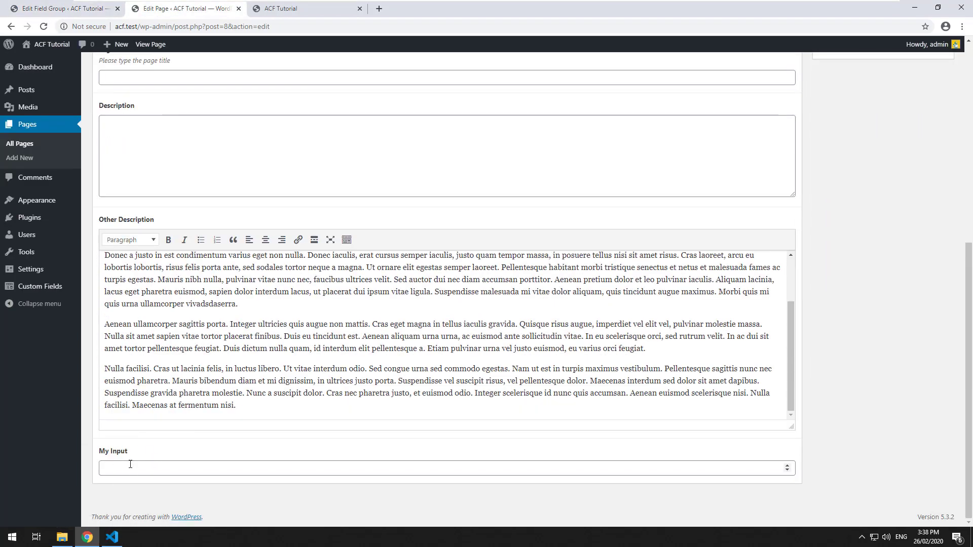
# Add a $my_input = get_field('') line on line 8 of front-page.php and save.
pyautogui.click(129, 468)
pyautogui.click(112, 537)
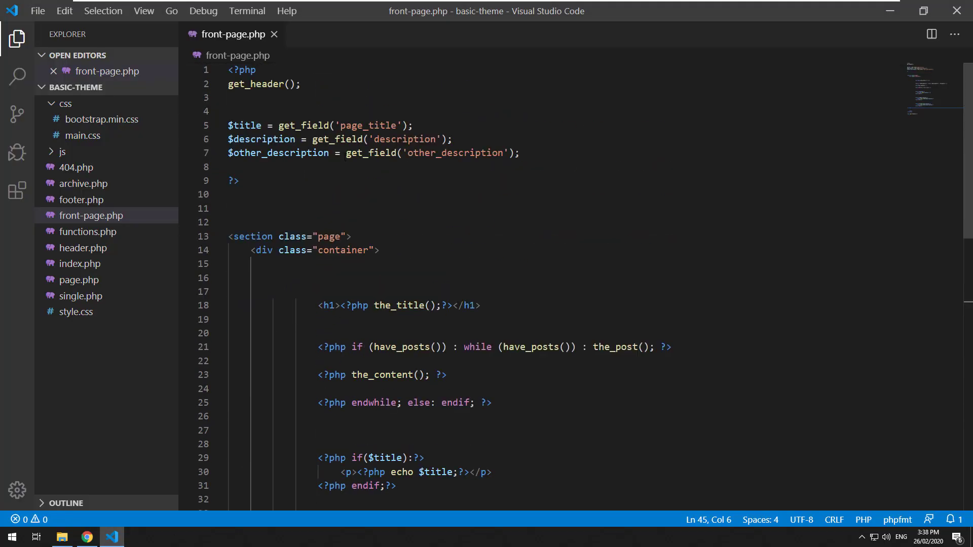
pyautogui.click(342, 167)
pyautogui.write('$')
pyautogui.press('BackSpace')
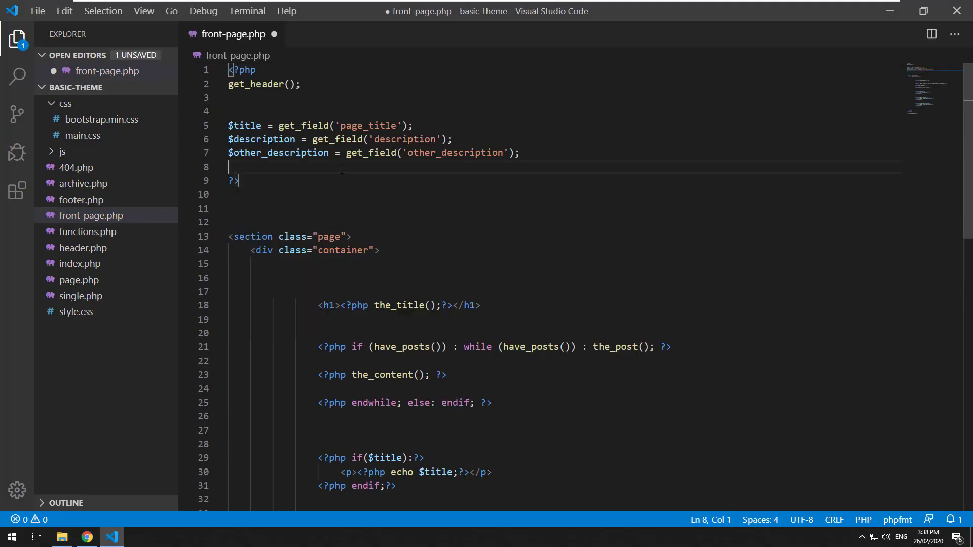
pyautogui.press('Return')
pyautogui.press('Up')
pyautogui.write("$my_input = get_field('")
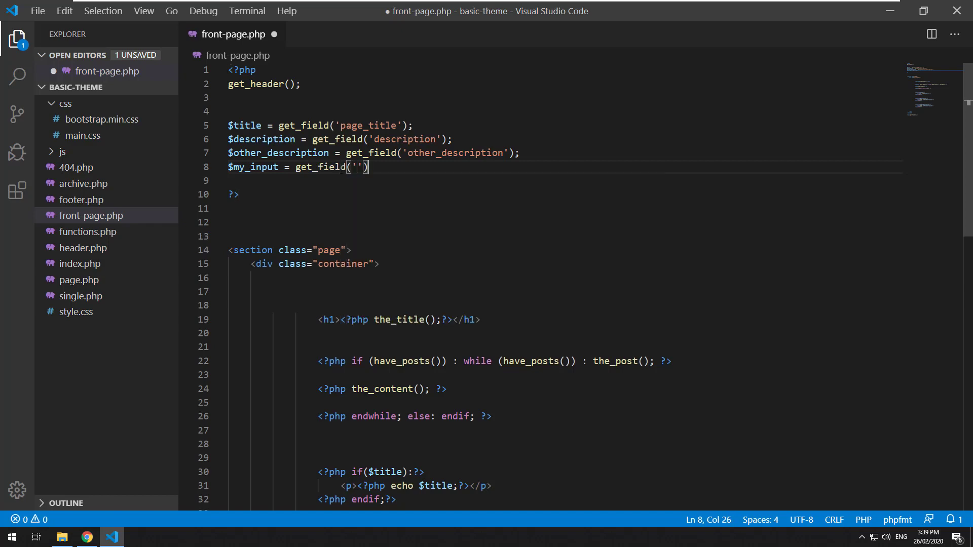
pyautogui.write(';')
pyautogui.hotkey('ctrl', 's')
# Copy the my_input field name from the field group and paste it into the get_field quotes.
pyautogui.click(87, 537)
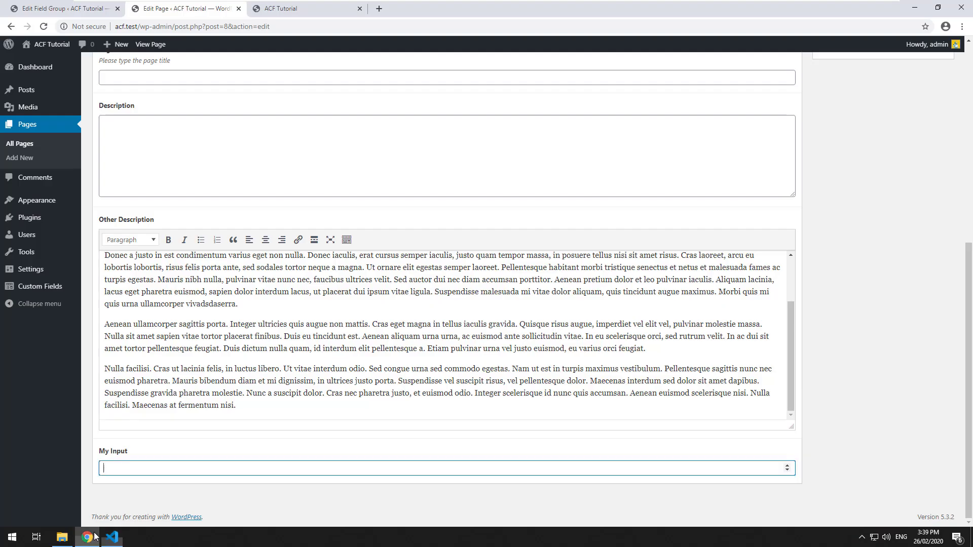
pyautogui.click(77, 10)
pyautogui.moveTo(479, 257); pyautogui.dragTo(452, 257)
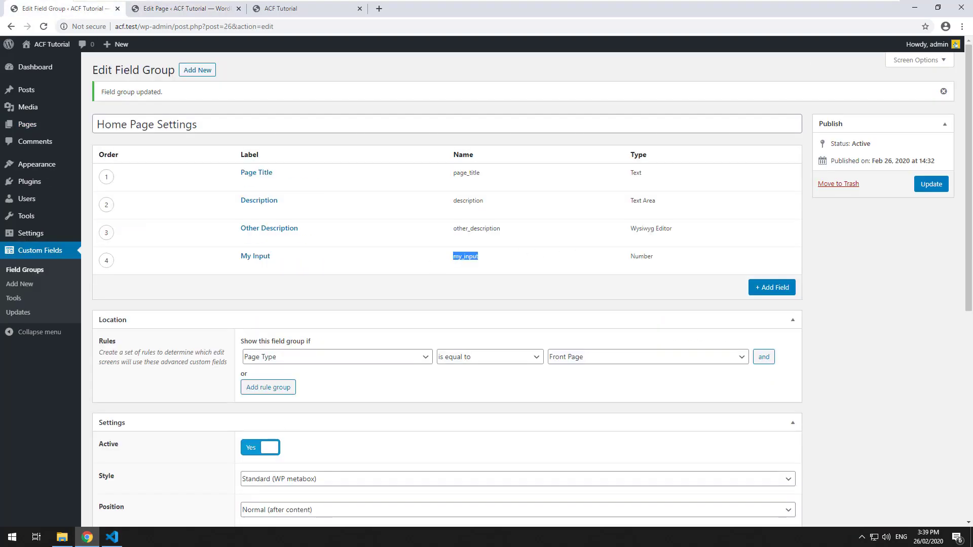
pyautogui.hotkey('ctrl', 'c')
pyautogui.click(112, 537)
pyautogui.click(355, 174)
pyautogui.hotkey('ctrl', 'v')
# Start a new line after line 44 in front-page.php.
pyautogui.scroll(-5, 488, 284)
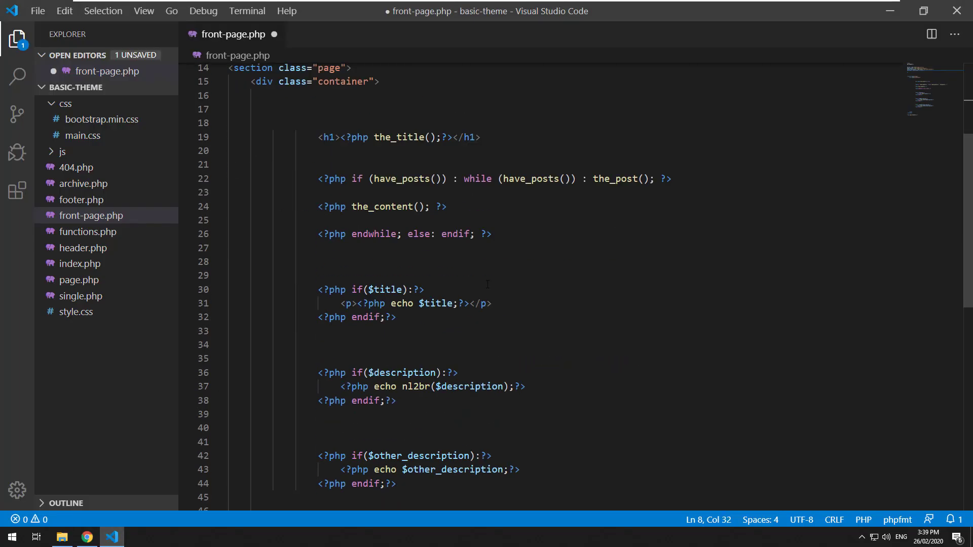
pyautogui.scroll(-5, 487, 284)
pyautogui.click(400, 227)
pyautogui.scroll(1, 324, 385)
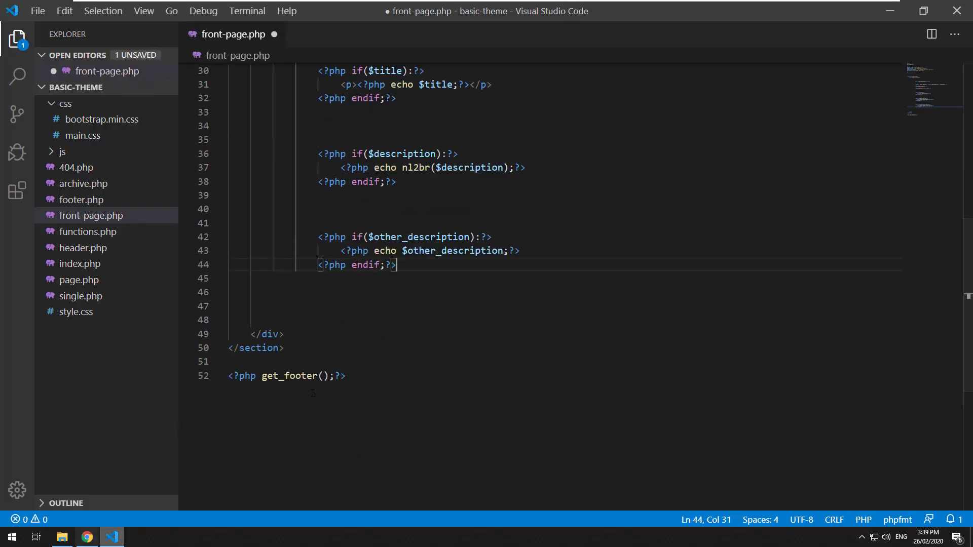
pyautogui.press('Down')
# Save front-page.php, then clear the Home page's Other Description text and reload the editor.
pyautogui.hotkey('ctrl', 's')
pyautogui.hotkey('alt', 'Tab')
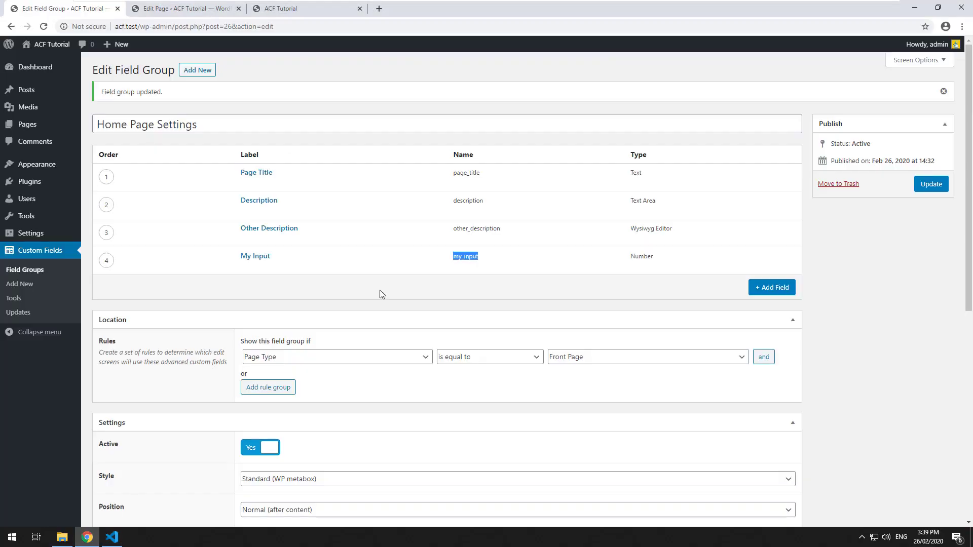
pyautogui.hotkey('ctrl', 'Tab')
pyautogui.click(586, 310)
pyautogui.hotkey('ctrl', 'a')
pyautogui.press('BackSpace')
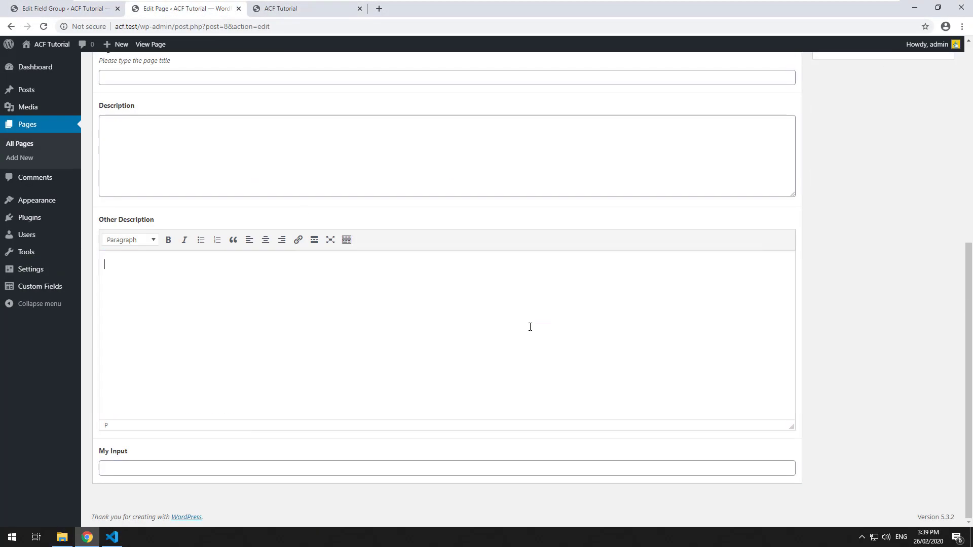
pyautogui.press('F5')
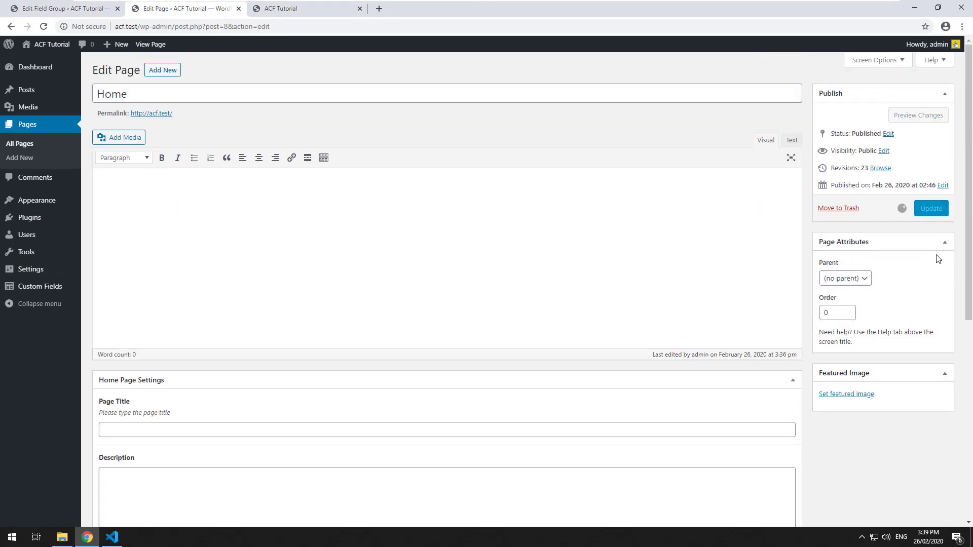
# Enter 20 in My Input and update the Home page.
pyautogui.scroll(-7, 311, 326)
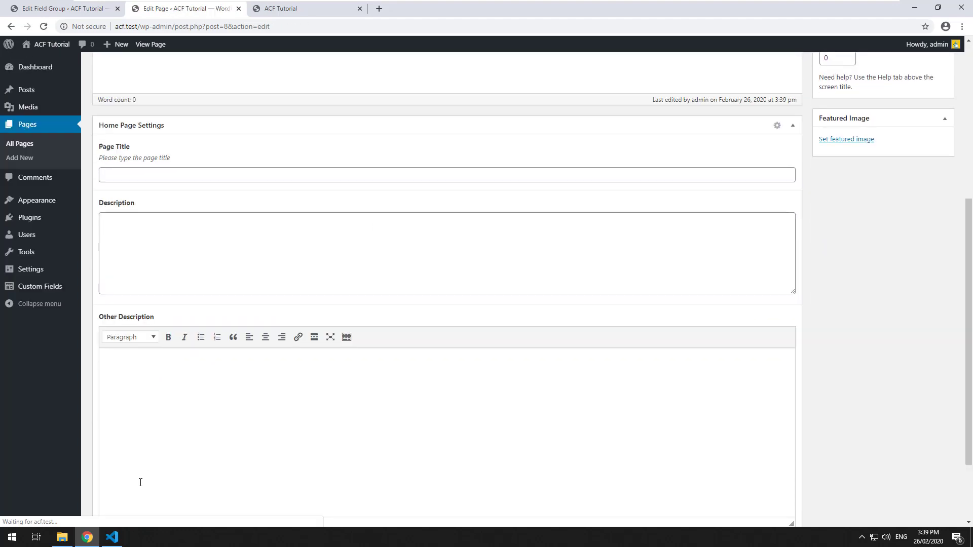
pyautogui.click(147, 466)
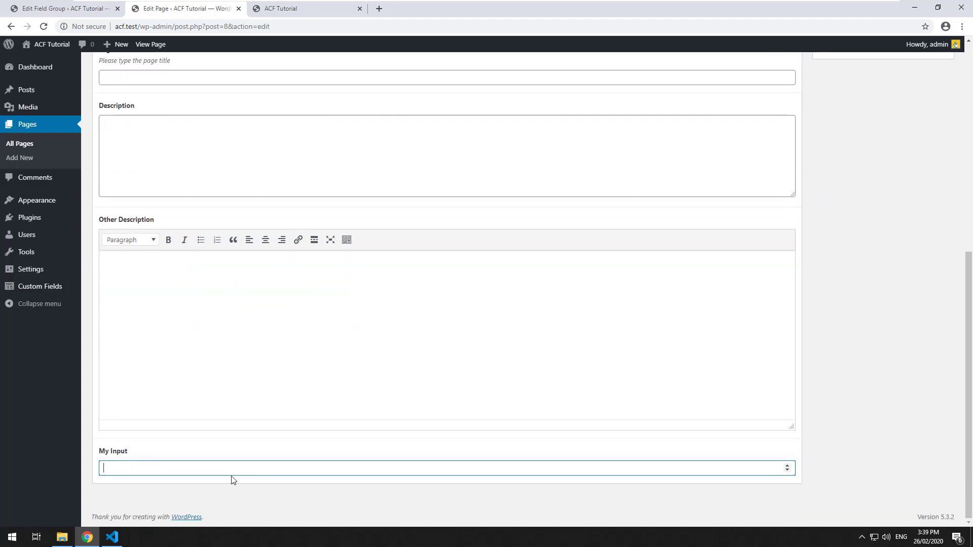
pyautogui.write('20')
pyautogui.scroll(7, 758, 270)
pyautogui.scroll(-6, 776, 301)
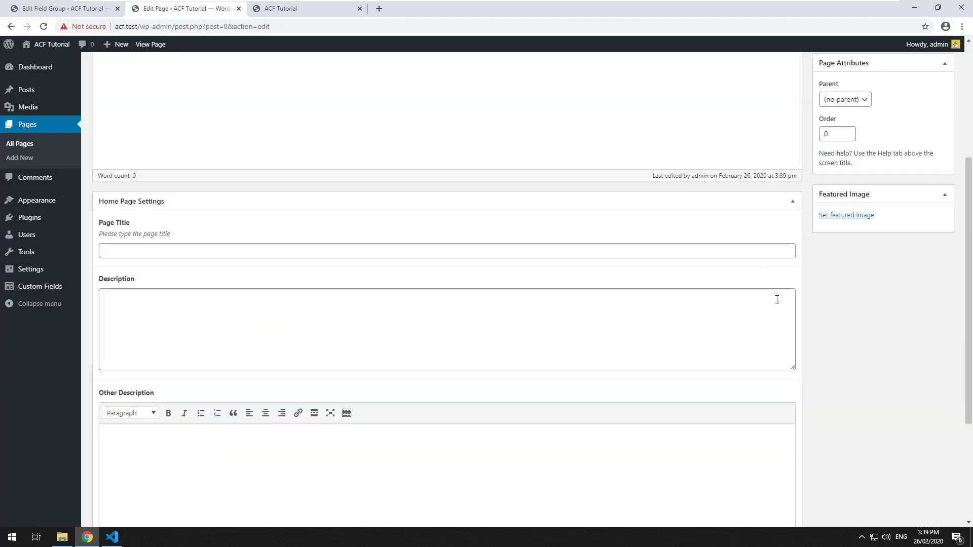
pyautogui.scroll(-1, 777, 301)
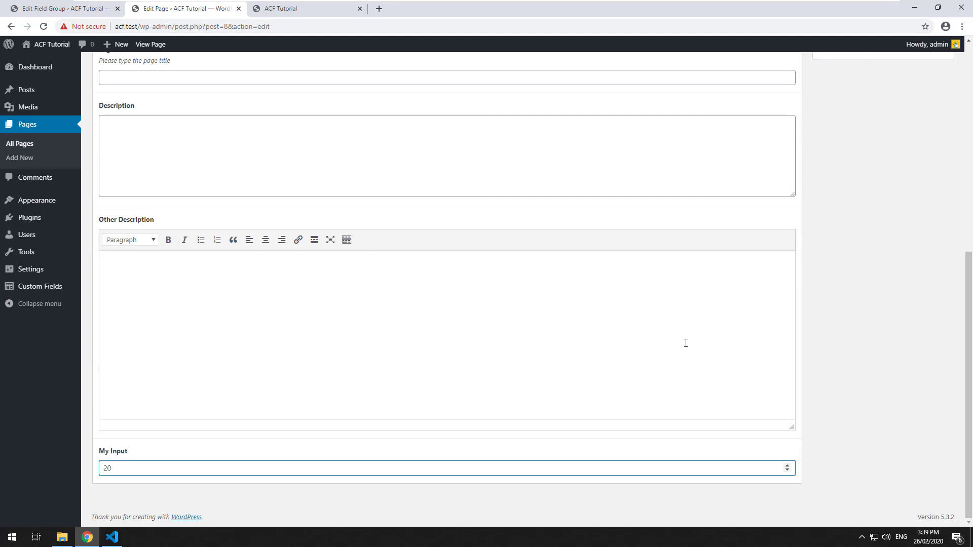
pyautogui.scroll(8, 782, 278)
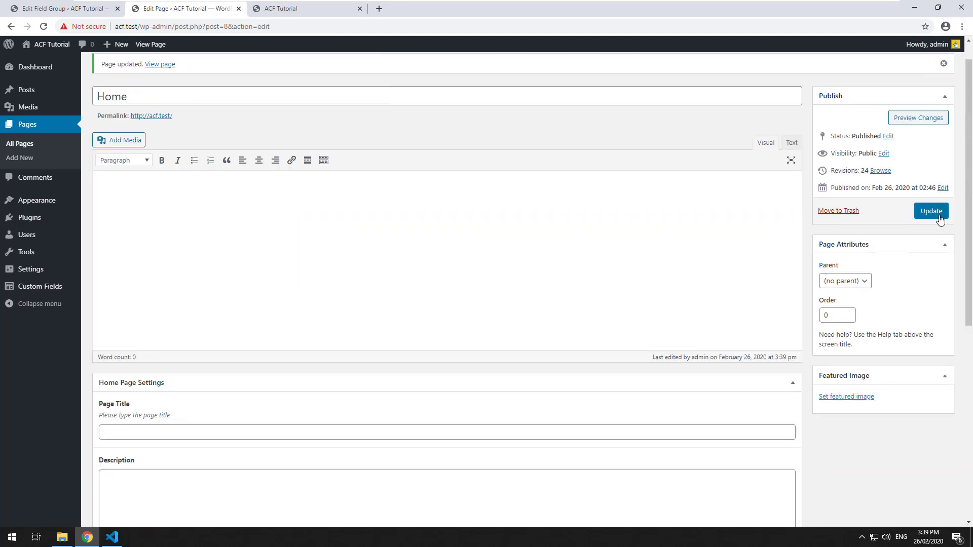
pyautogui.click(939, 217)
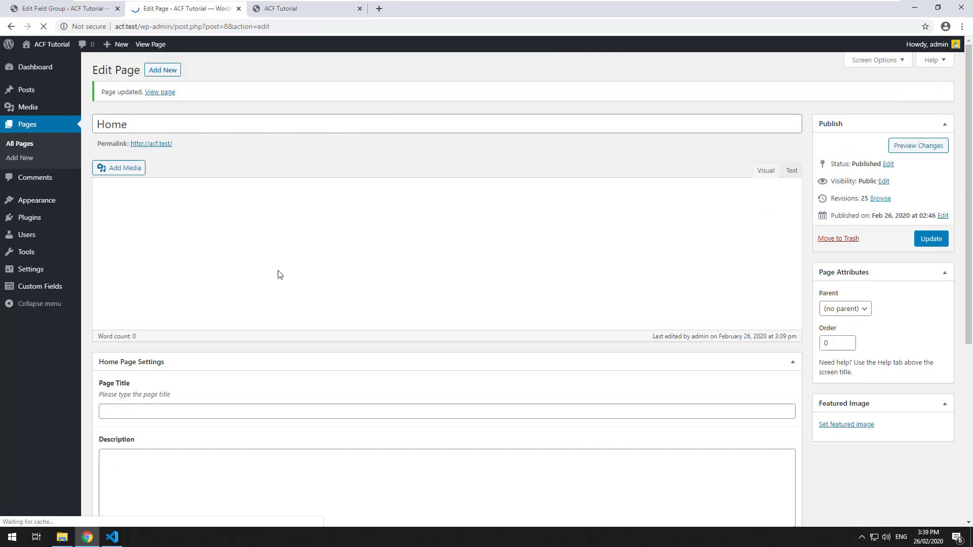
# Add an <?php if($my_input):?> block echoing $my_input, closed with endif, and save front-page.php.
pyautogui.scroll(-8, 278, 290)
pyautogui.click(112, 537)
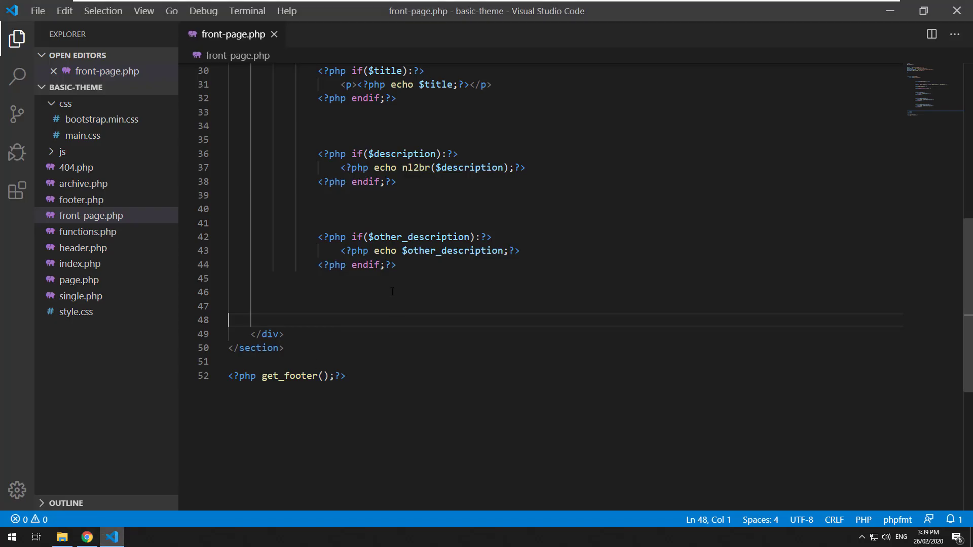
pyautogui.click(413, 305)
pyautogui.press('Return')
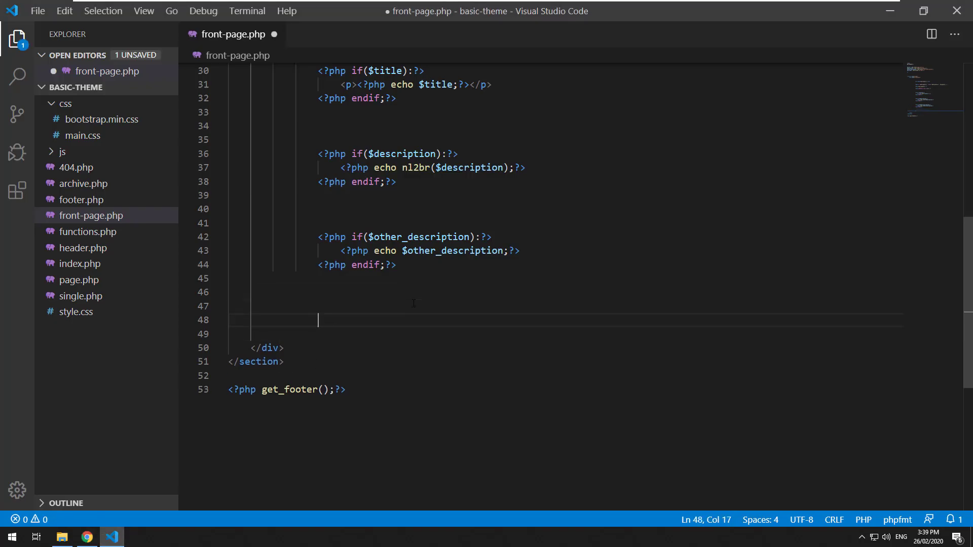
pyautogui.write('<?php if($my_input):?>')
pyautogui.press('Return')
pyautogui.press('Return')
pyautogui.press('Tab')
pyautogui.write('<?php echo $')
pyautogui.press('BackSpace')
pyautogui.press('BackSpace')
pyautogui.press('BackSpace')
pyautogui.write('o $my_input;?>')
pyautogui.press('Return')
pyautogui.press('Return')
pyautogui.write('<?php endif;?>')
pyautogui.hotkey('ctrl', 's')
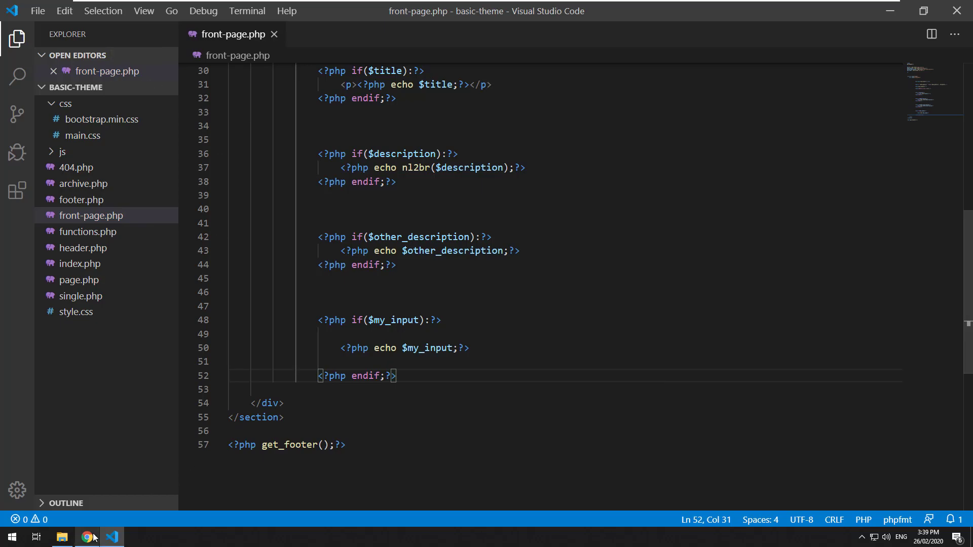
# Reload the site's front page and confirm it shows the value 20.
pyautogui.click(87, 537)
pyautogui.click(303, 9)
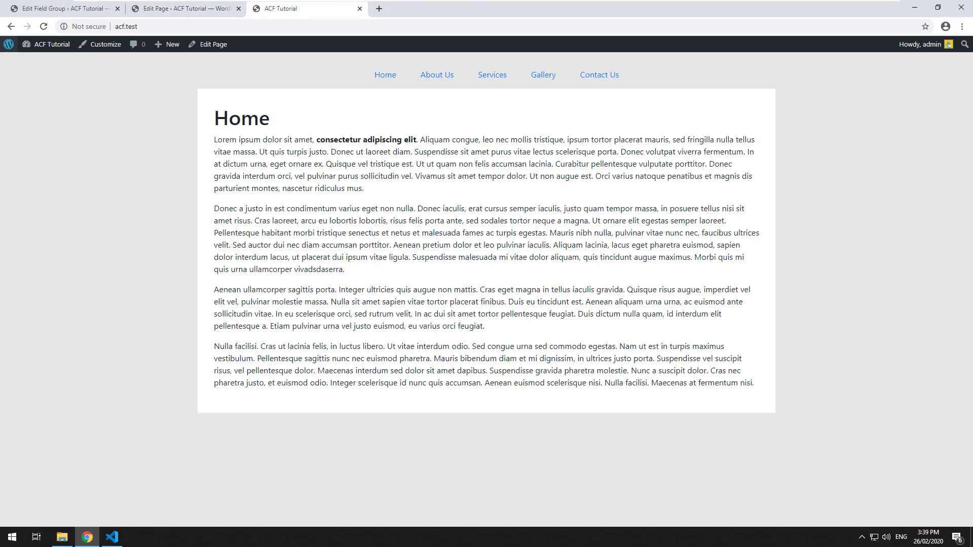
pyautogui.click(44, 27)
pyautogui.doubleClick(243, 147)
pyautogui.click(277, 183)
# Replace echo with var_dump($my_input), save, and reload the front page to see string "20".
pyautogui.click(112, 537)
pyautogui.click(497, 339)
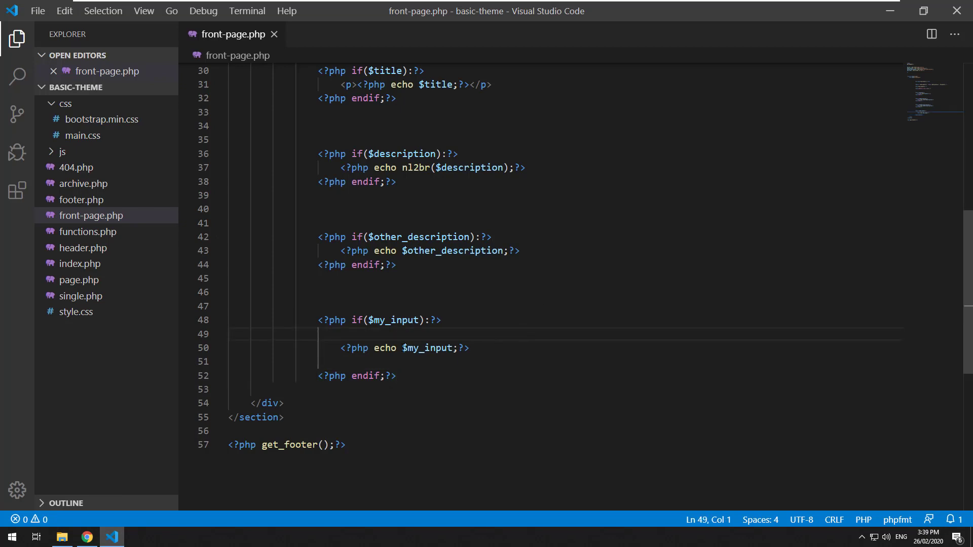
pyautogui.moveTo(403, 348); pyautogui.dragTo(374, 348)
pyautogui.write('var_du')
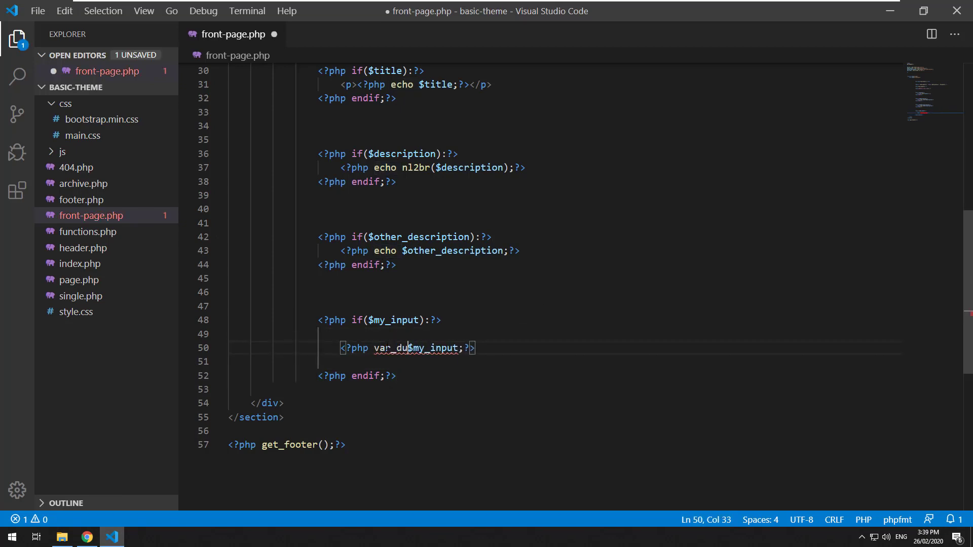
pyautogui.write('mp(')
pyautogui.press('Right')
pyautogui.press('Right')
pyautogui.write(')')
pyautogui.hotkey('ctrl', 's')
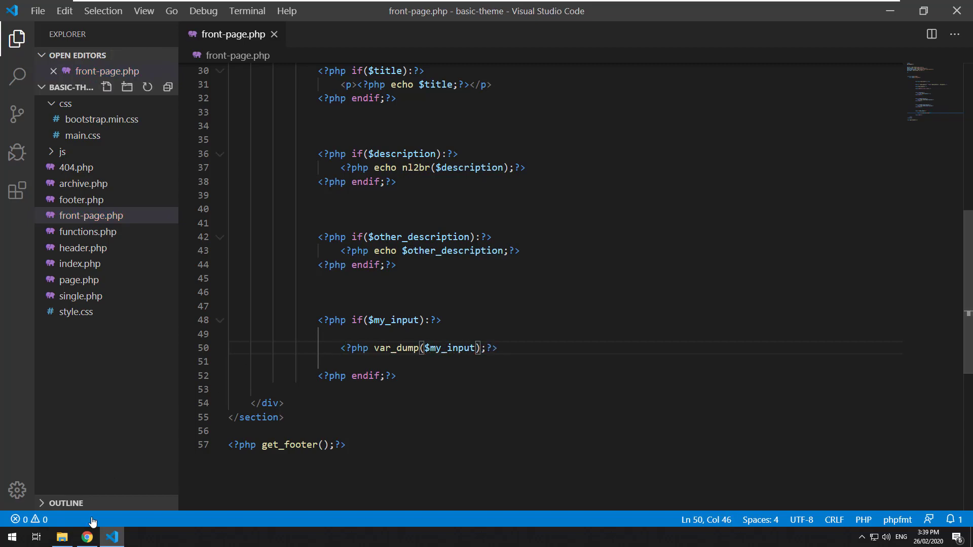
pyautogui.click(87, 537)
pyautogui.click(51, 26)
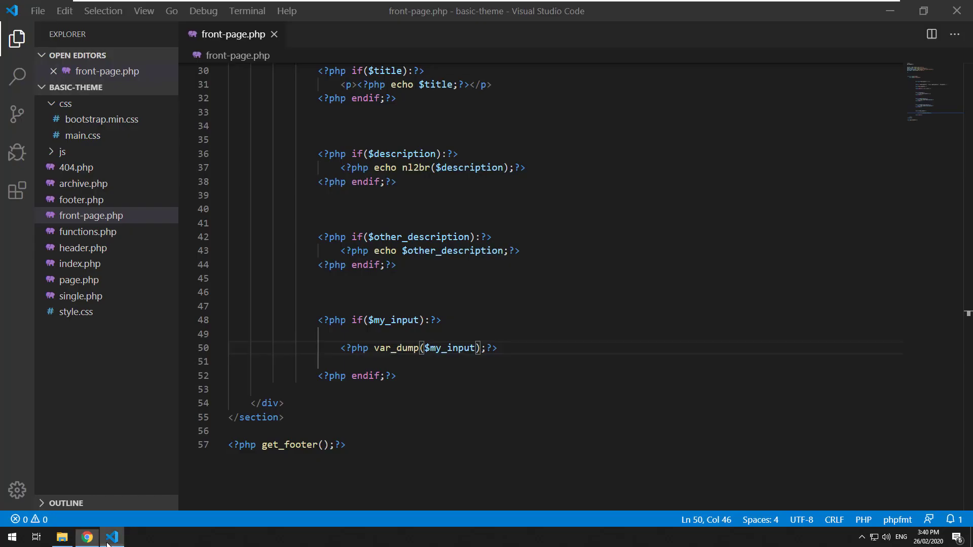
# Add an (int) cast before $my_input and reload the front page to see int(20).
pyautogui.click(112, 537)
pyautogui.click(429, 340)
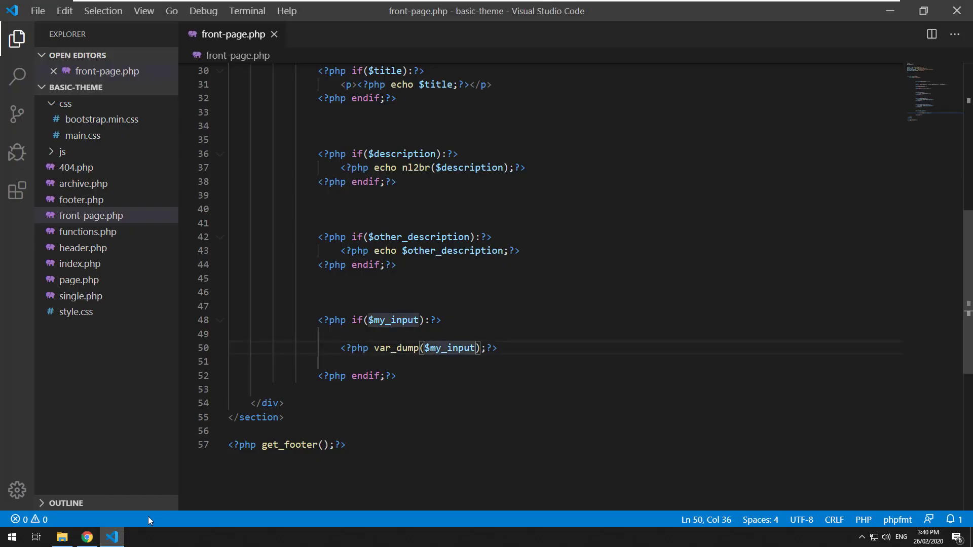
pyautogui.click(94, 538)
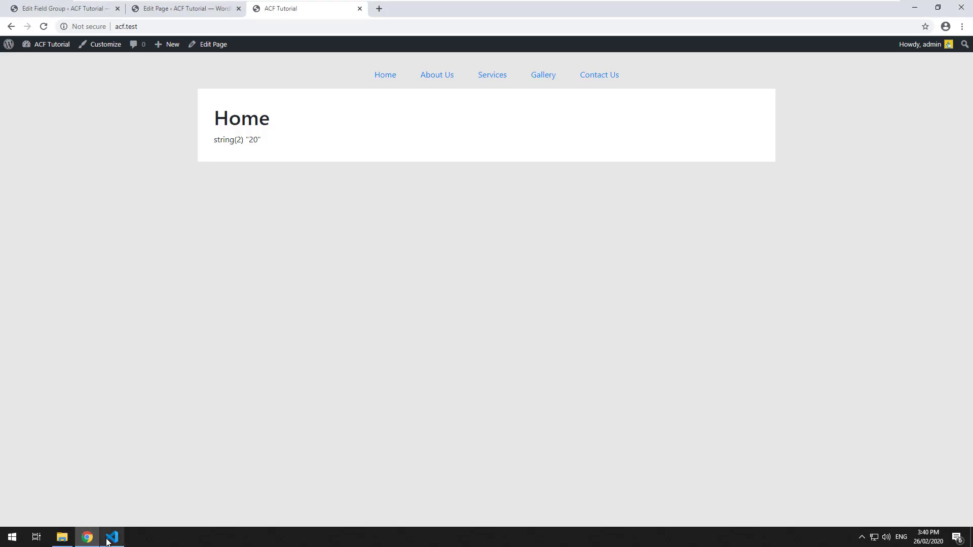
pyautogui.moveTo(108, 542)
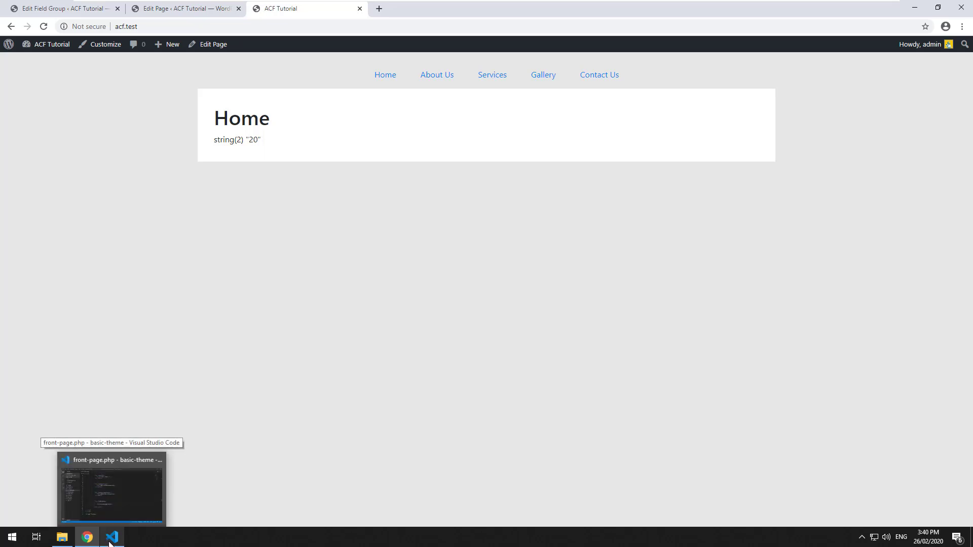
pyautogui.click(111, 538)
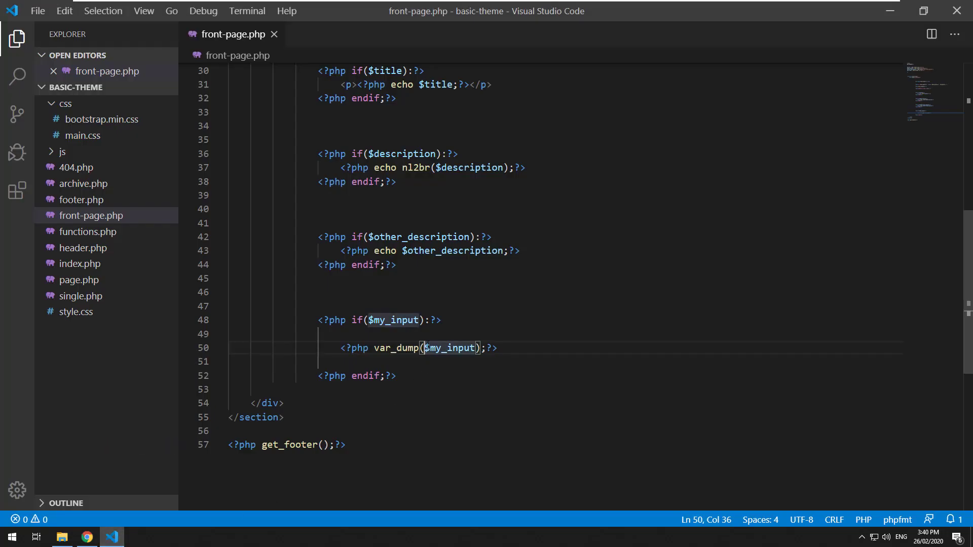
pyautogui.write('(int)')
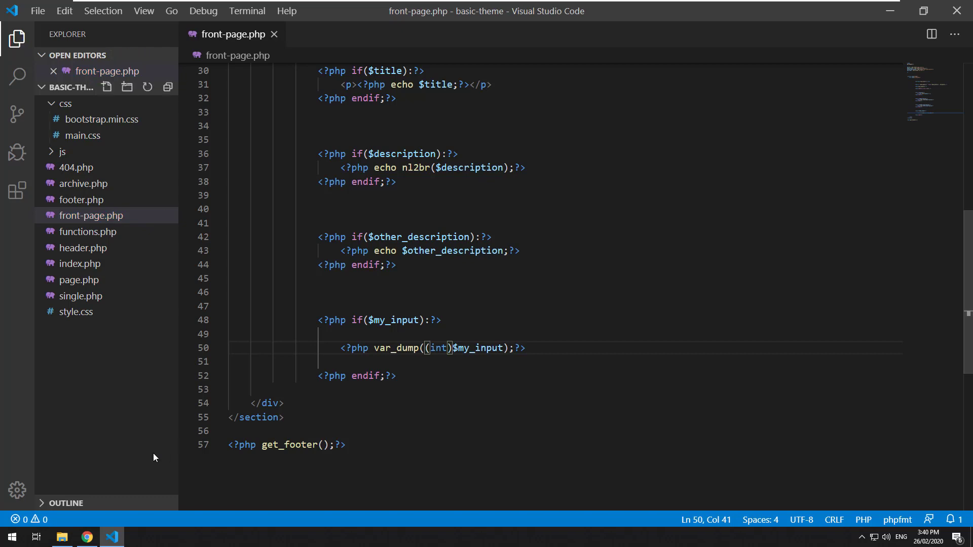
pyautogui.click(90, 541)
pyautogui.click(44, 27)
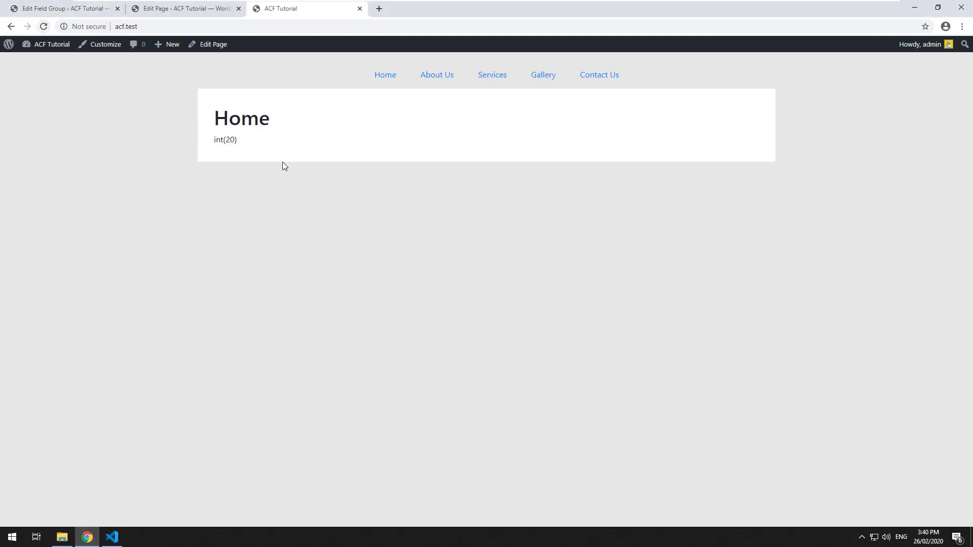
pyautogui.moveTo(276, 154); pyautogui.dragTo(226, 200)
# Remove the (int) cast and save front-page.php again.
pyautogui.click(106, 543)
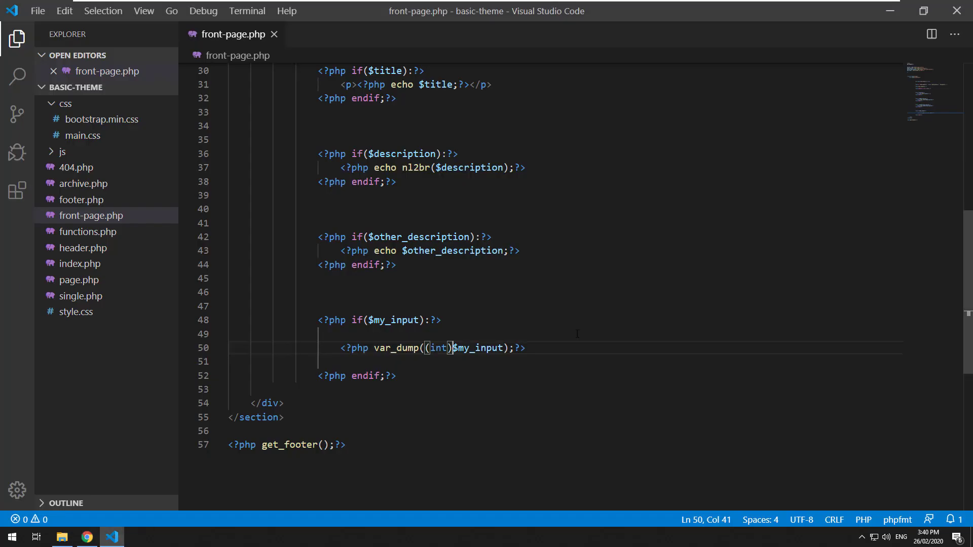
pyautogui.press('Up')
pyautogui.press('Down')
pyautogui.keyDown('shift'); pyautogui.click(425, 348); pyautogui.keyUp('shift')
pyautogui.press('BackSpace')
pyautogui.hotkey('ctrl', 's')
# Change the My Input field type to Range and update the field group.
pyautogui.click(87, 537)
pyautogui.click(169, 13)
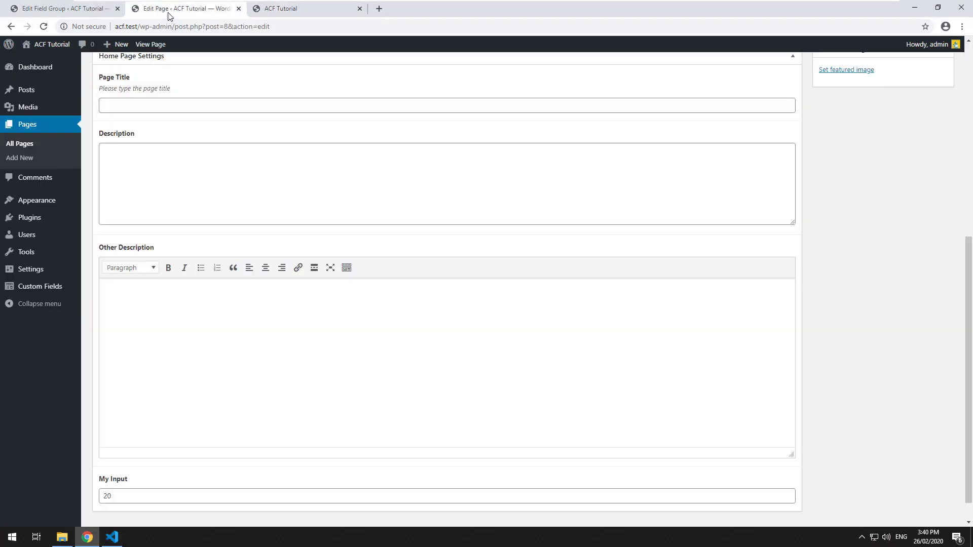
pyautogui.click(103, 11)
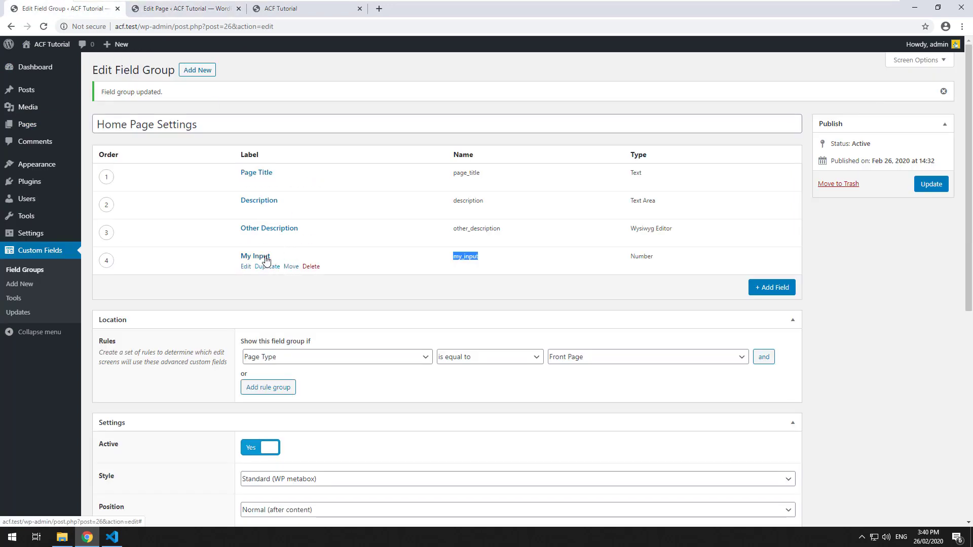
pyautogui.click(266, 257)
pyautogui.scroll(-3, 268, 354)
pyautogui.hotkey('ctrl', 'Tab')
pyautogui.scroll(-1, 261, 380)
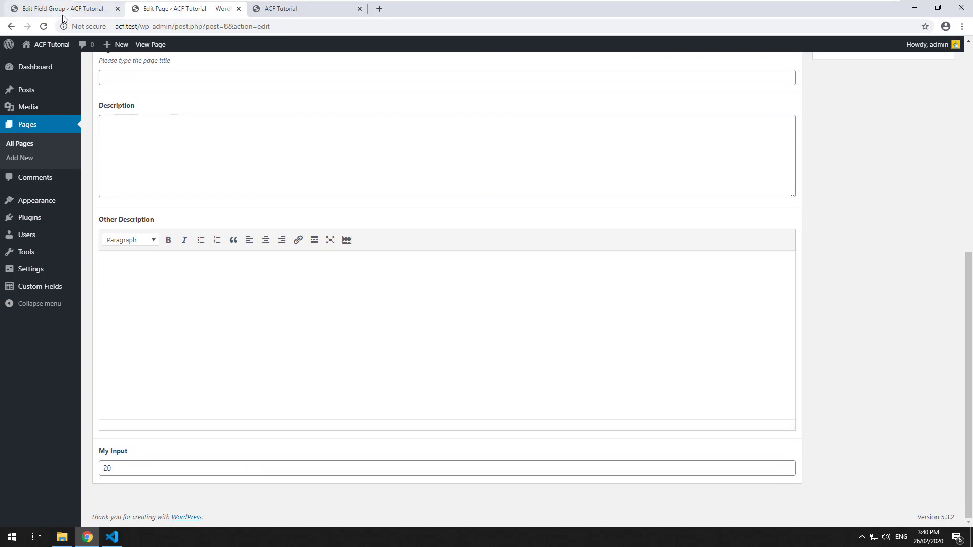
pyautogui.click(86, 9)
pyautogui.click(276, 282)
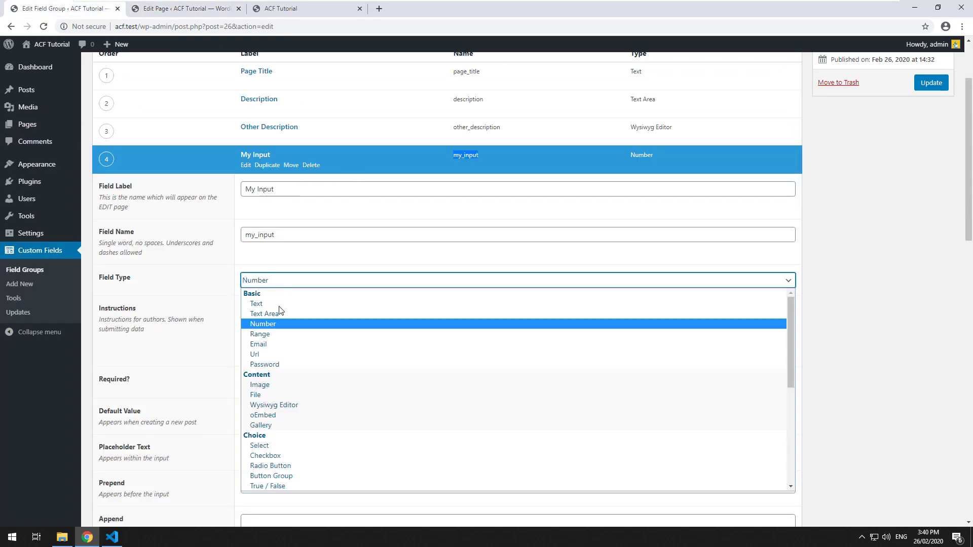
pyautogui.click(275, 334)
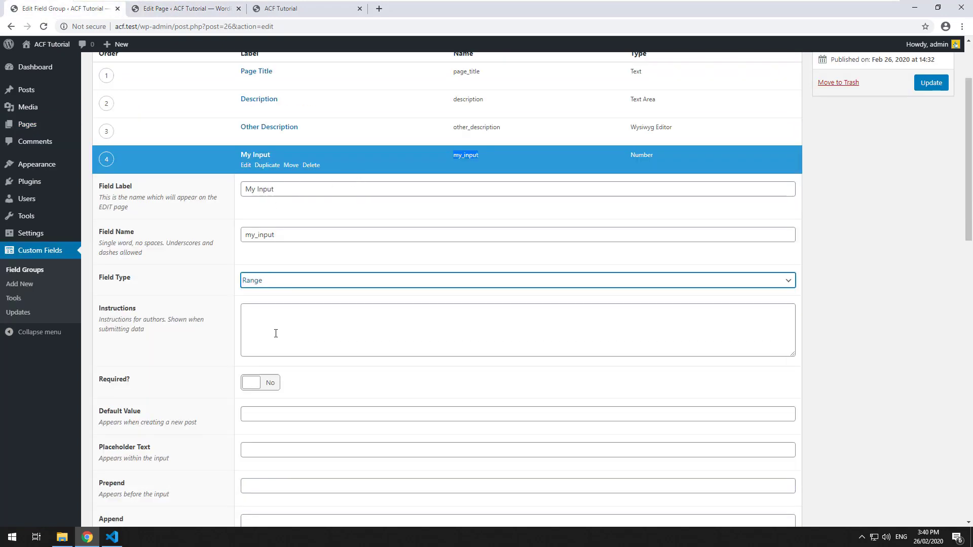
pyautogui.click(931, 83)
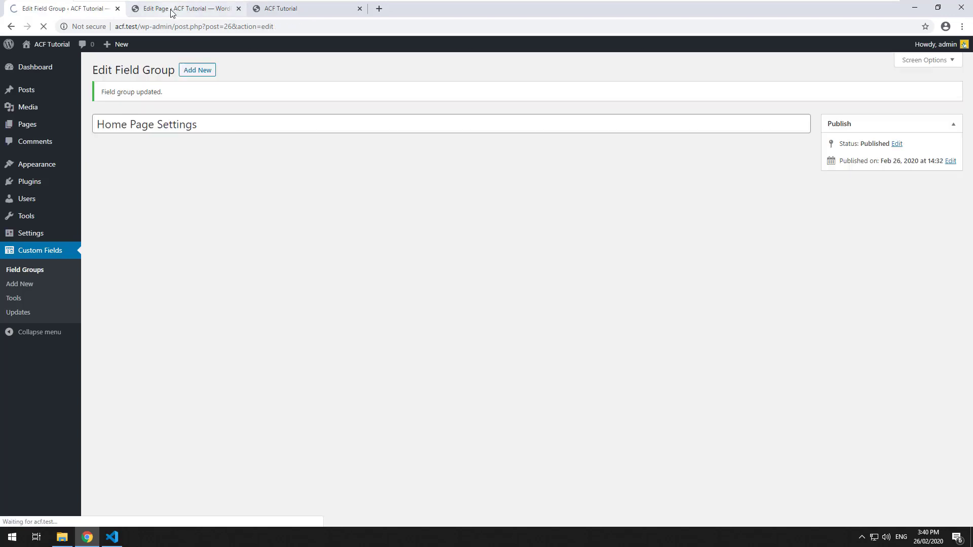
# Slide My Input to 72 on the Home page, update, and view the front page.
pyautogui.click(167, 8)
pyautogui.click(44, 26)
pyautogui.scroll(-6, 294, 277)
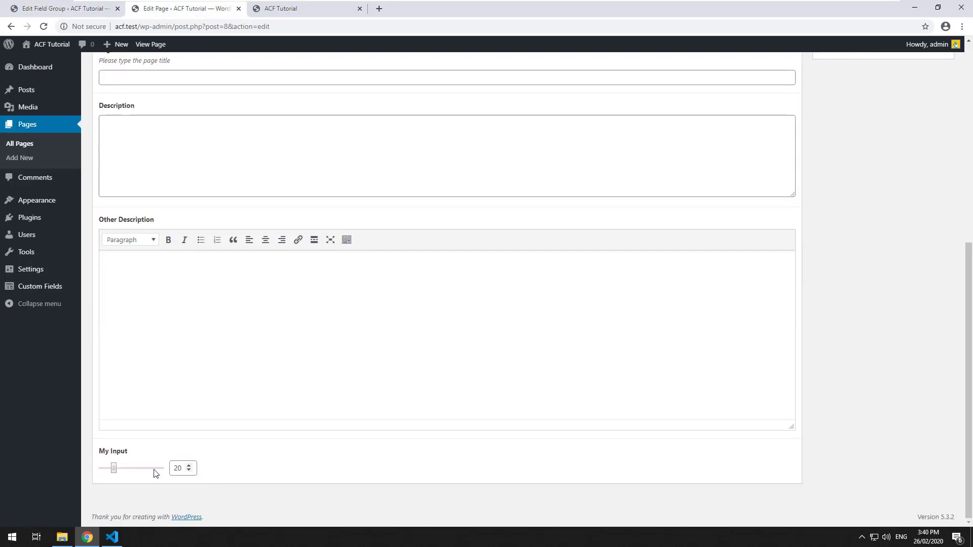
pyautogui.moveTo(115, 468); pyautogui.dragTo(145, 472)
pyautogui.scroll(3, 793, 369)
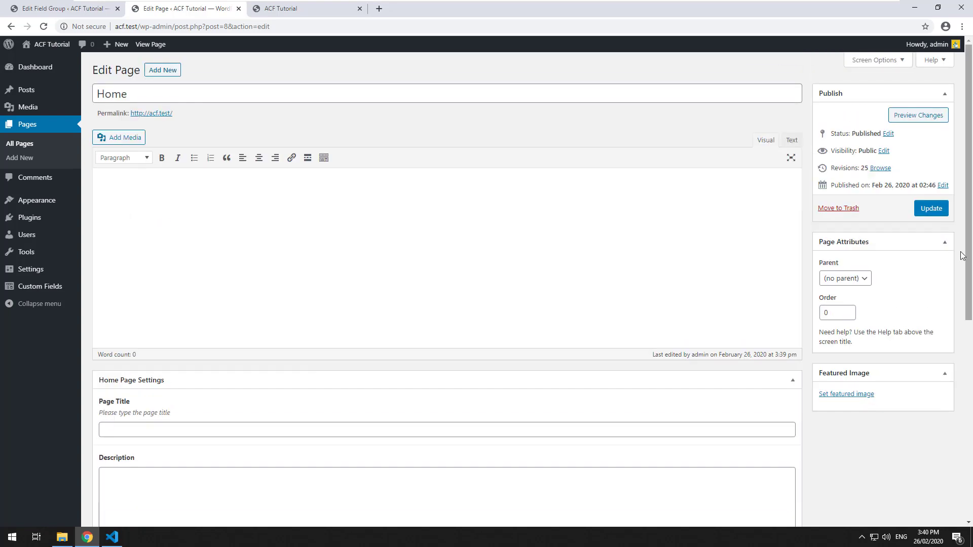
pyautogui.click(931, 208)
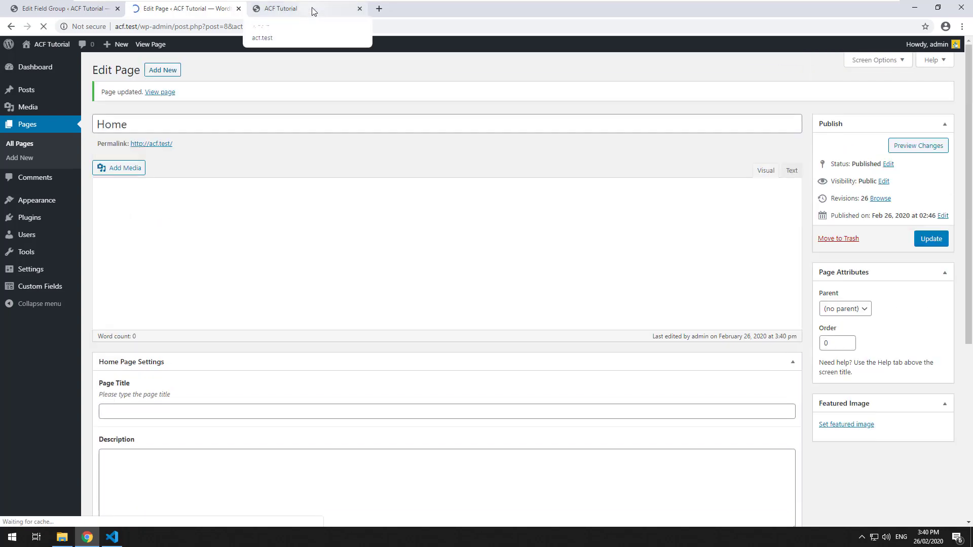
pyautogui.click(313, 11)
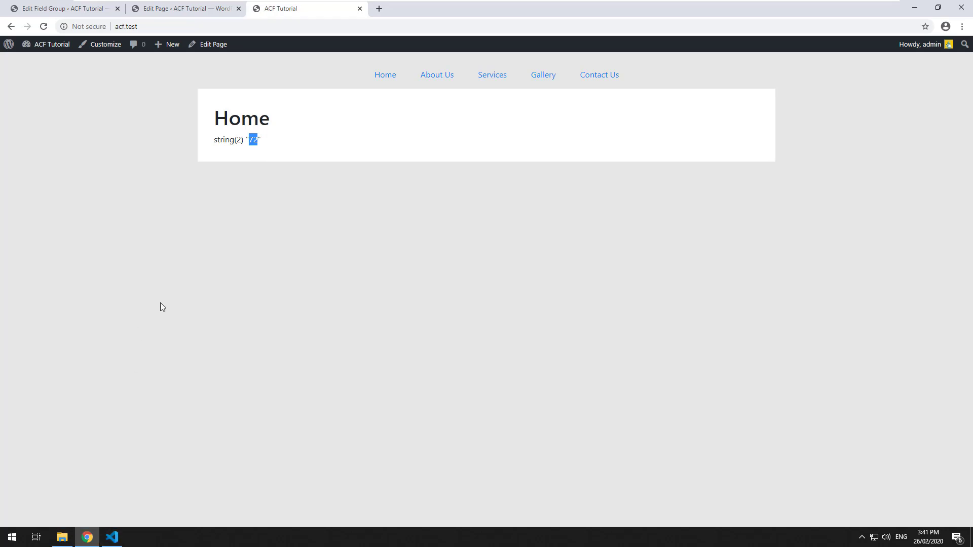
# Replace var_dump with echo for $my_input in front-page.php and save.
pyautogui.click(185, 8)
pyautogui.click(71, 9)
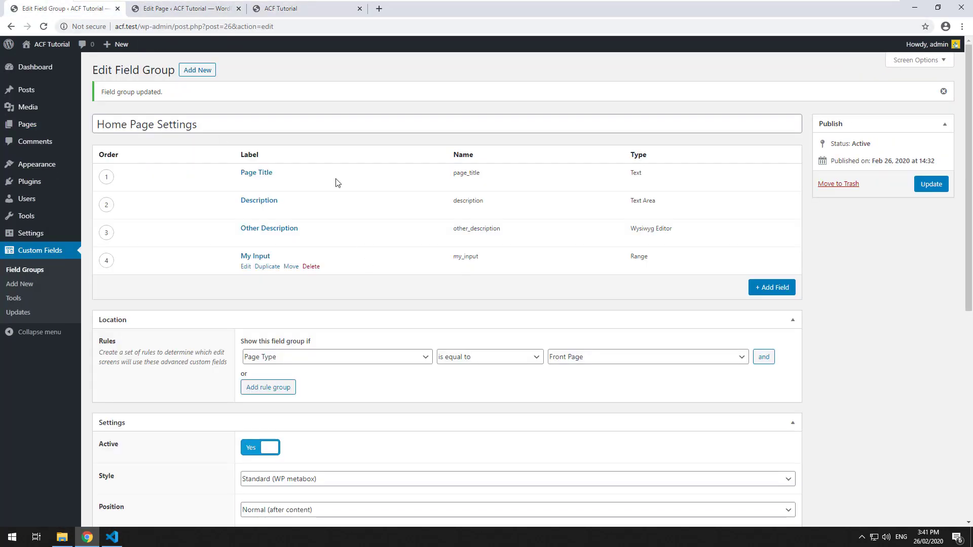
pyautogui.click(112, 537)
pyautogui.click(438, 335)
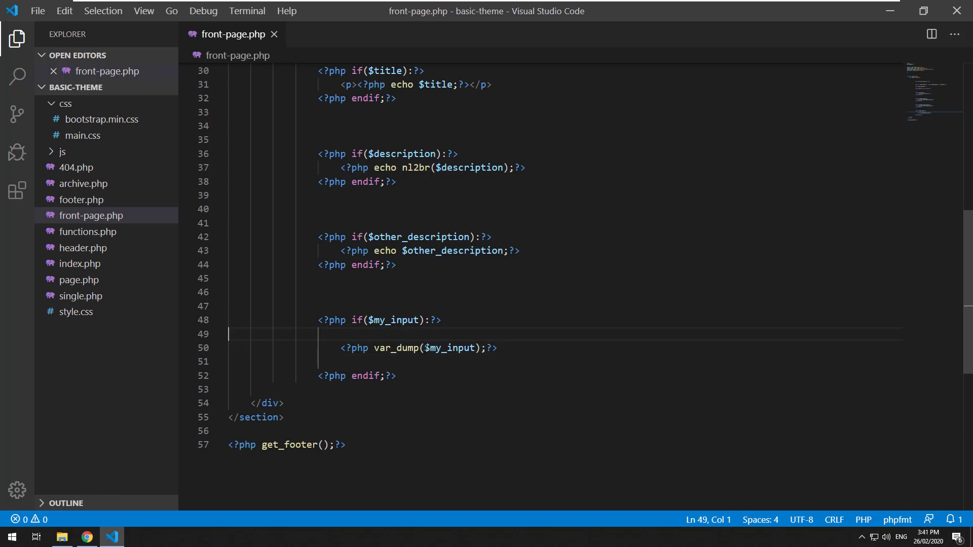
pyautogui.doubleClick(397, 348)
pyautogui.write('echo')
pyautogui.press('Delete')
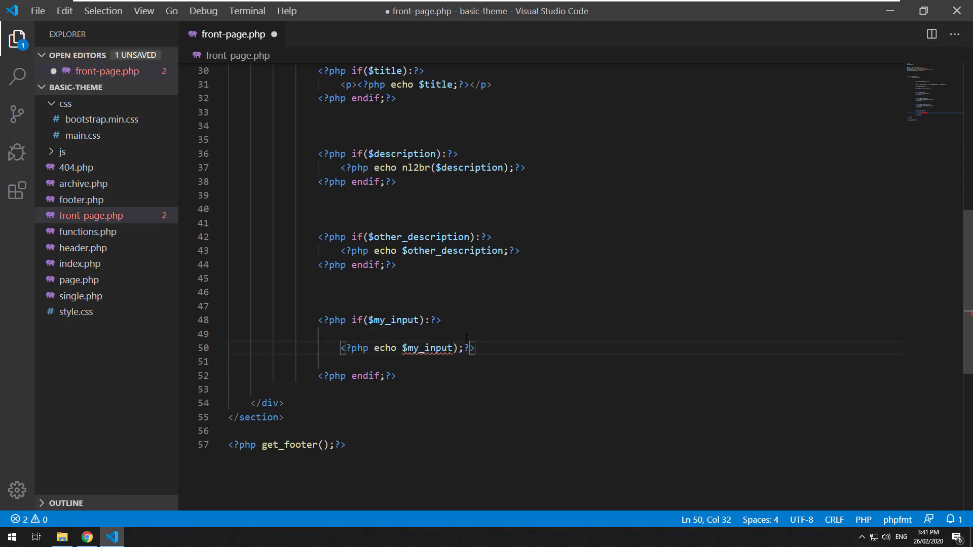
pyautogui.hotkey('ctrl', 's')
# Change the My Input field type to Email and update the field group.
pyautogui.click(87, 537)
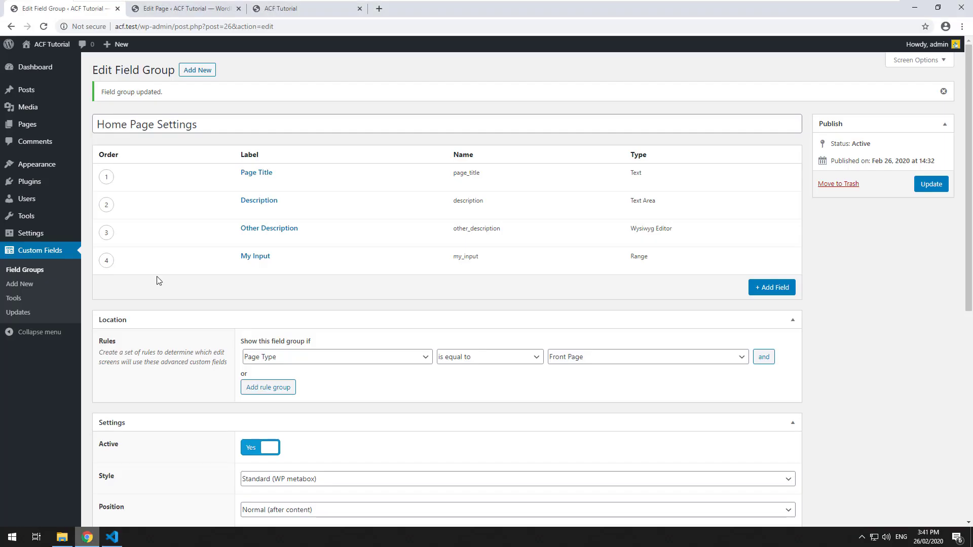
pyautogui.click(249, 267)
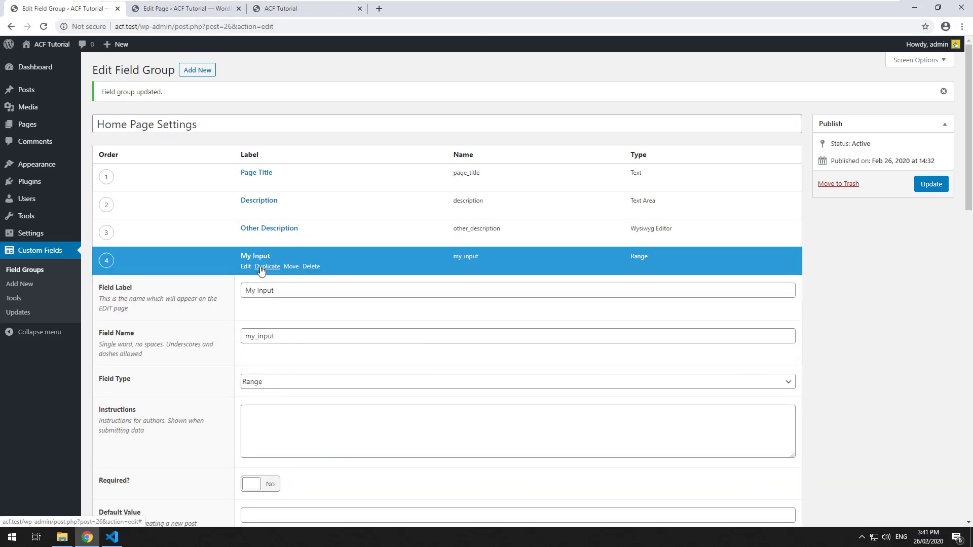
pyautogui.scroll(-1, 269, 324)
pyautogui.click(269, 328)
pyautogui.click(282, 186)
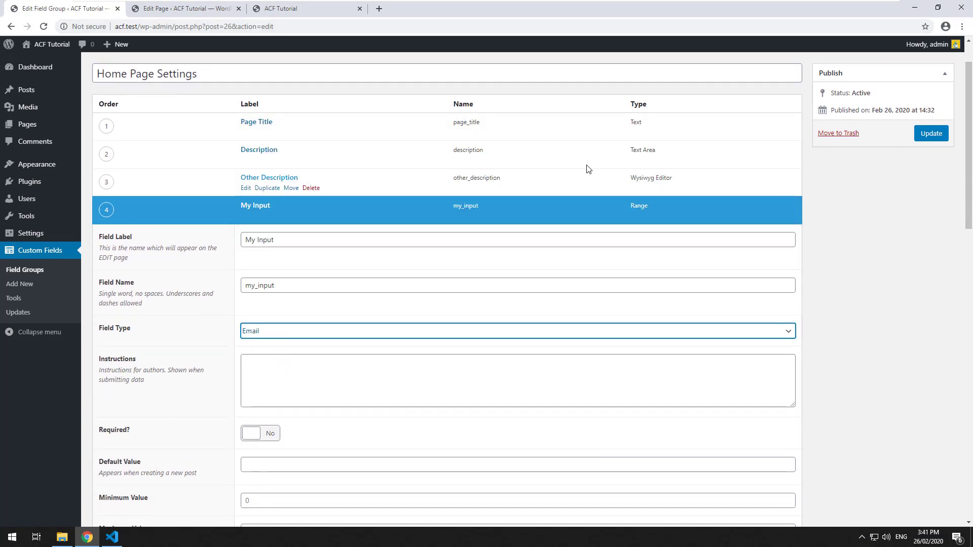
pyautogui.click(930, 132)
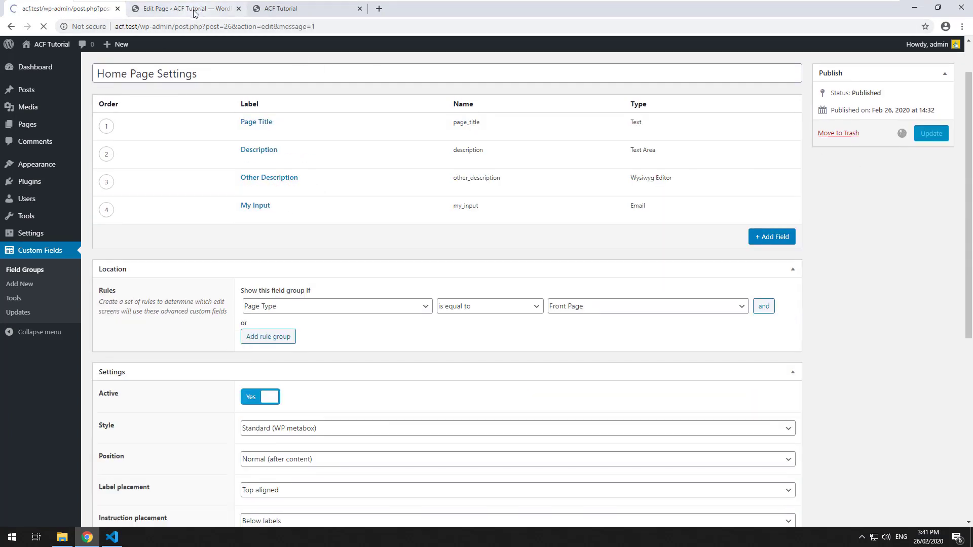
# Replace My Input's 72 on the Home page with an email address and submit the page.
pyautogui.click(194, 11)
pyautogui.click(45, 29)
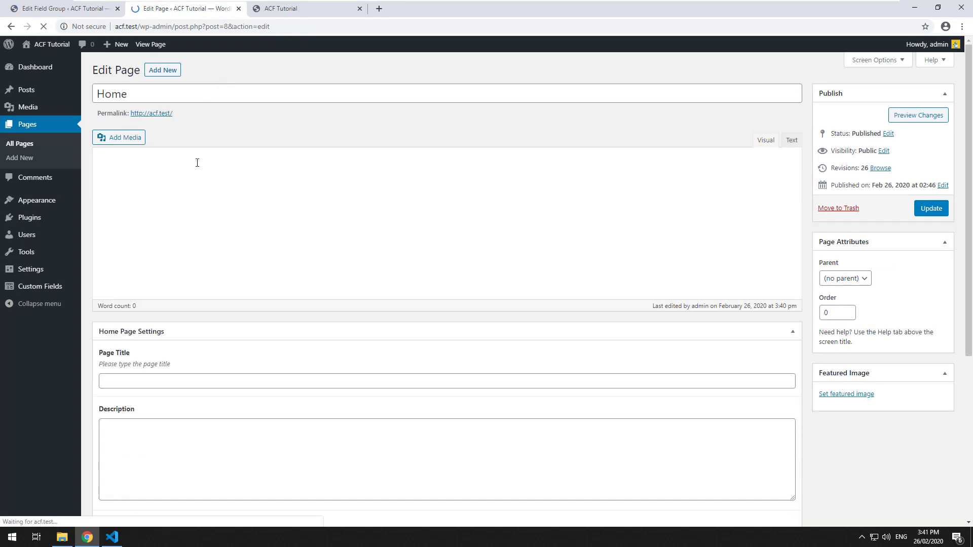
pyautogui.scroll(-7, 199, 193)
pyautogui.moveTo(117, 468); pyautogui.dragTo(49, 468)
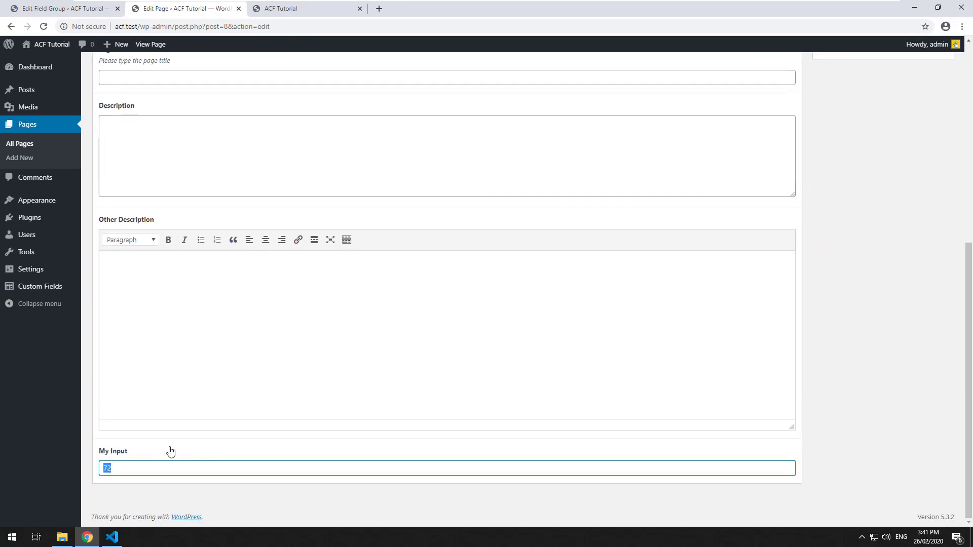
pyautogui.scroll(10, 170, 451)
pyautogui.click(930, 267)
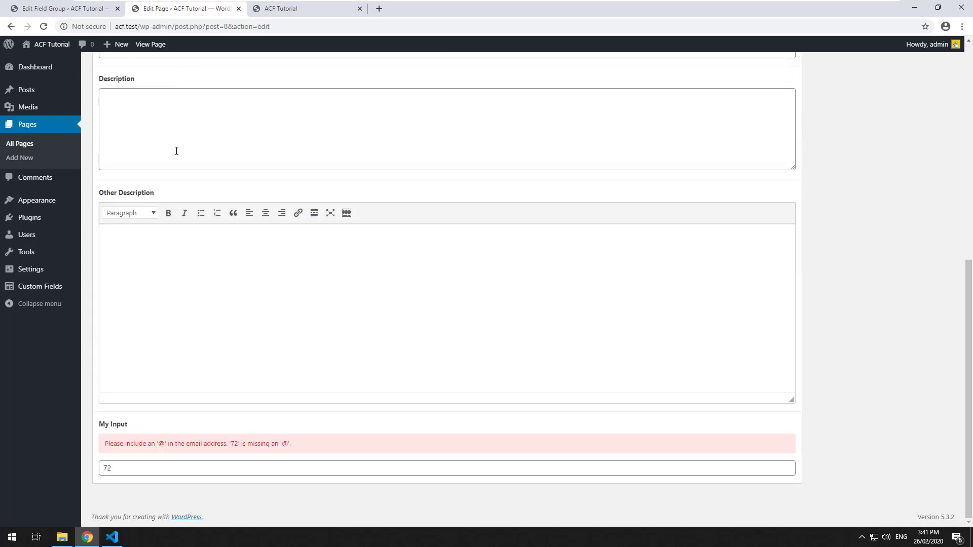
pyautogui.scroll(-8, 257, 170)
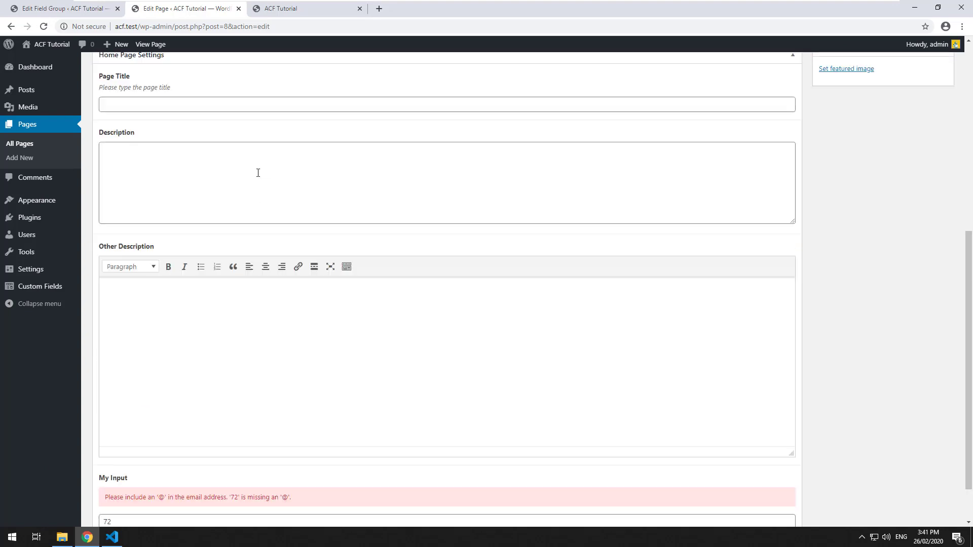
pyautogui.doubleClick(150, 466)
pyautogui.press('Return')
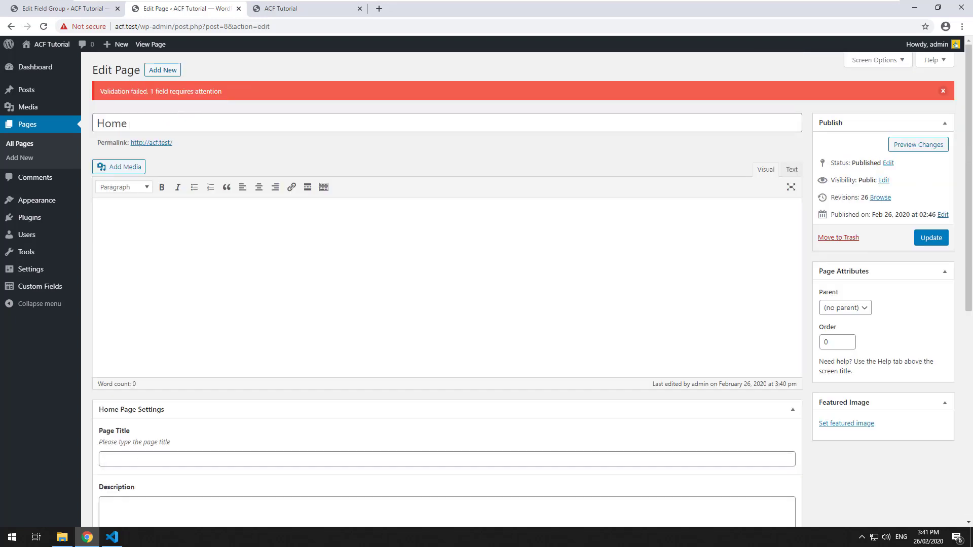
# Refresh the front page, then add an opening <a href="mailto:..."> tag using line 50's echo as the address.
pyautogui.click(276, 9)
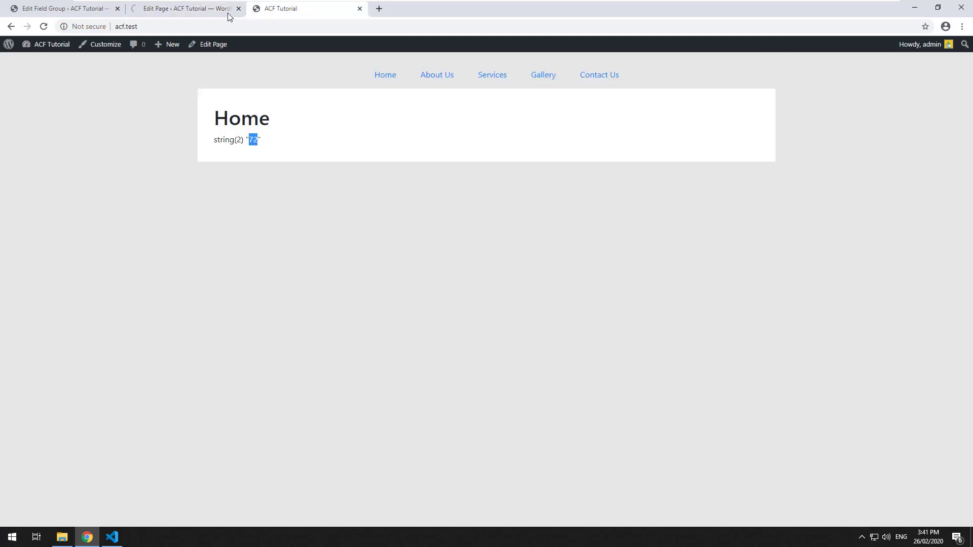
pyautogui.click(43, 26)
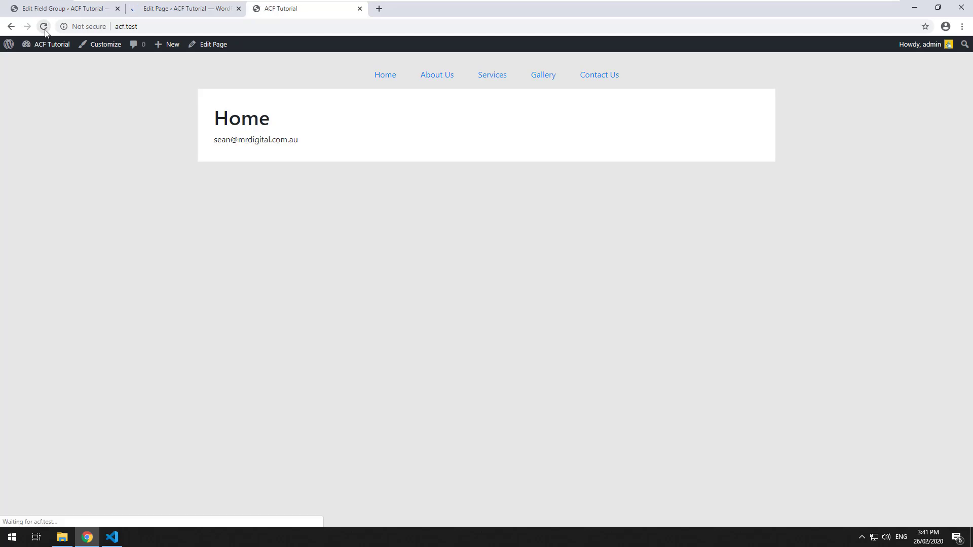
pyautogui.click(109, 538)
pyautogui.click(341, 347)
pyautogui.write('<a href="">')
pyautogui.hotkey('shift', 'End')
pyautogui.hotkey('ctrl', 'c')
pyautogui.press('Left')
pyautogui.press('Left')
pyautogui.press('Left')
pyautogui.write('mailto:')
pyautogui.hotkey('ctrl', 'v')
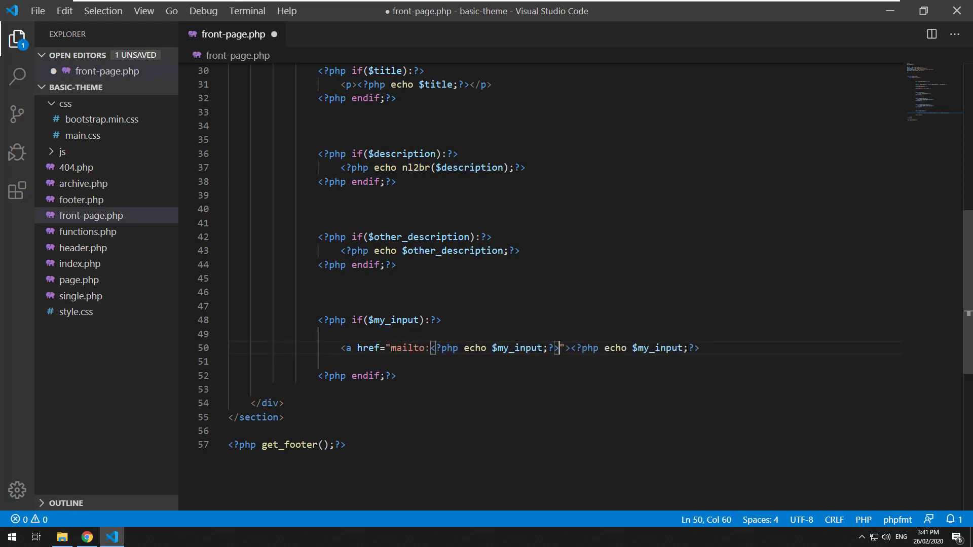
# Close the anchor with </a>, save front-page.php, and reload the front page to see the mailto link.
pyautogui.click(716, 342)
pyautogui.write('/a>')
pyautogui.hotkey('ctrl', 's')
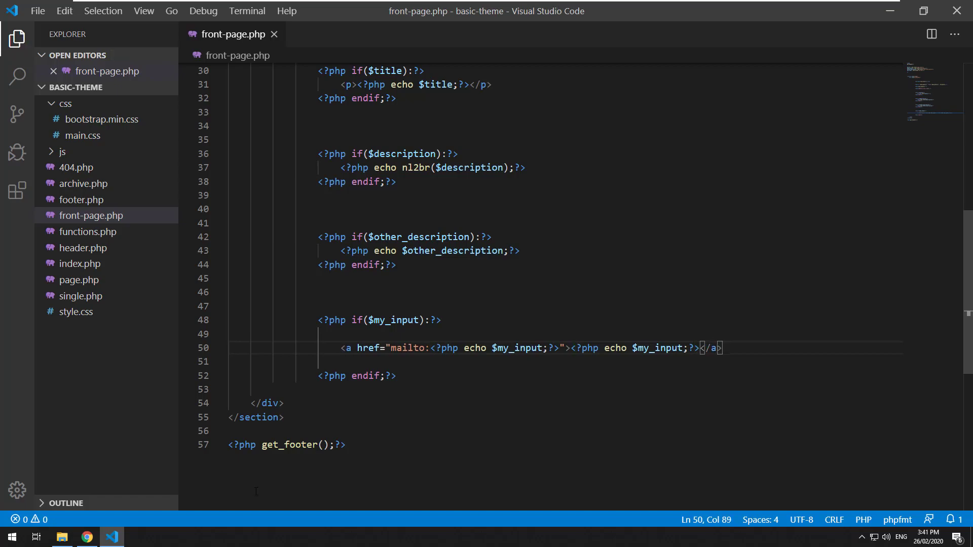
pyautogui.click(87, 537)
pyautogui.click(43, 27)
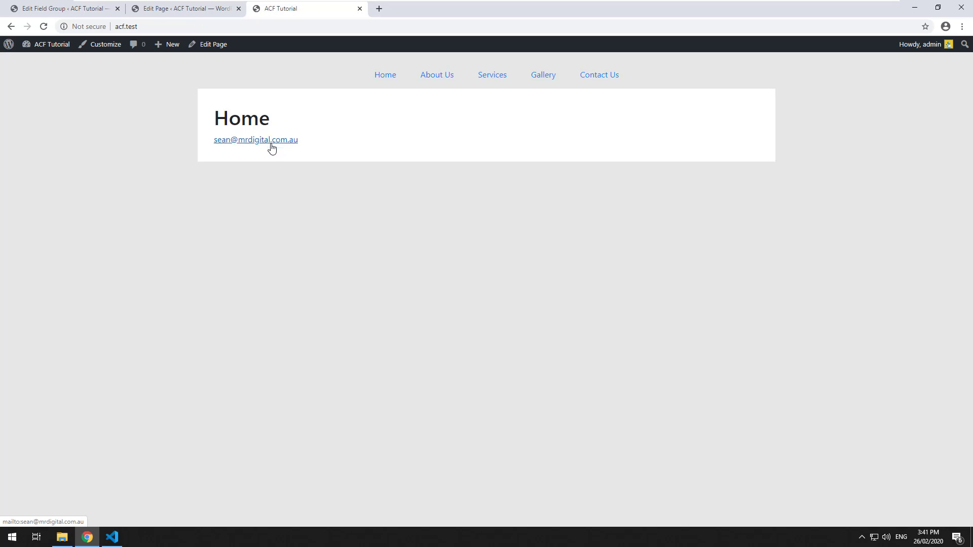
# Delete the opening and closing anchor tags on line 50 and save front-page.php.
pyautogui.click(112, 537)
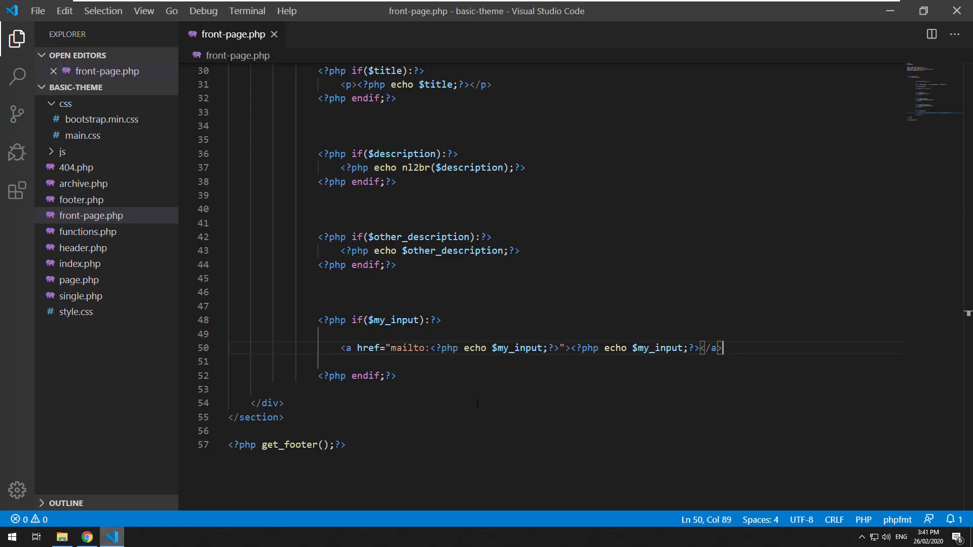
pyautogui.moveTo(573, 347); pyautogui.dragTo(334, 348)
pyautogui.press('BackSpace')
pyautogui.moveTo(492, 350); pyautogui.dragTo(460, 347)
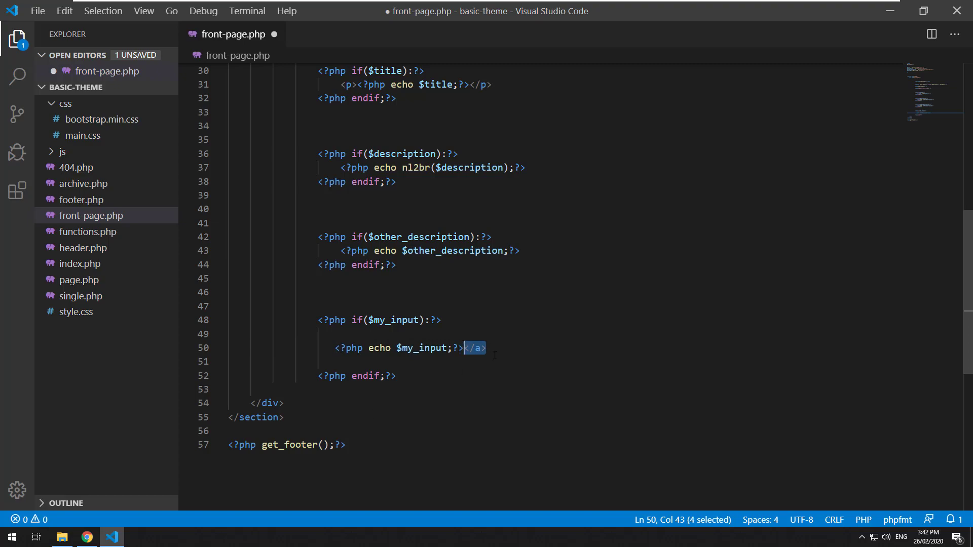
pyautogui.press('BackSpace')
pyautogui.hotkey('ctrl', 's')
pyautogui.hotkey('alt', 'Tab')
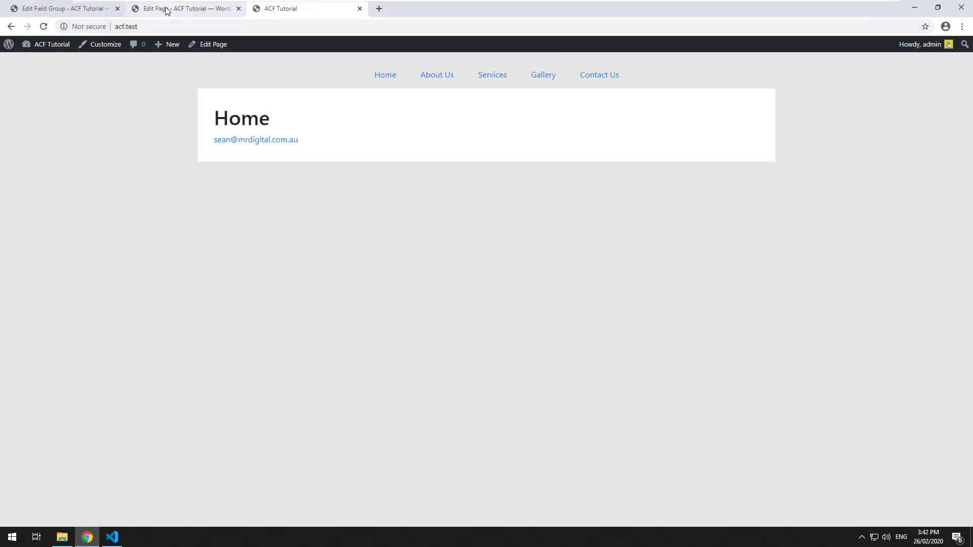
pyautogui.click(166, 9)
pyautogui.click(100, 9)
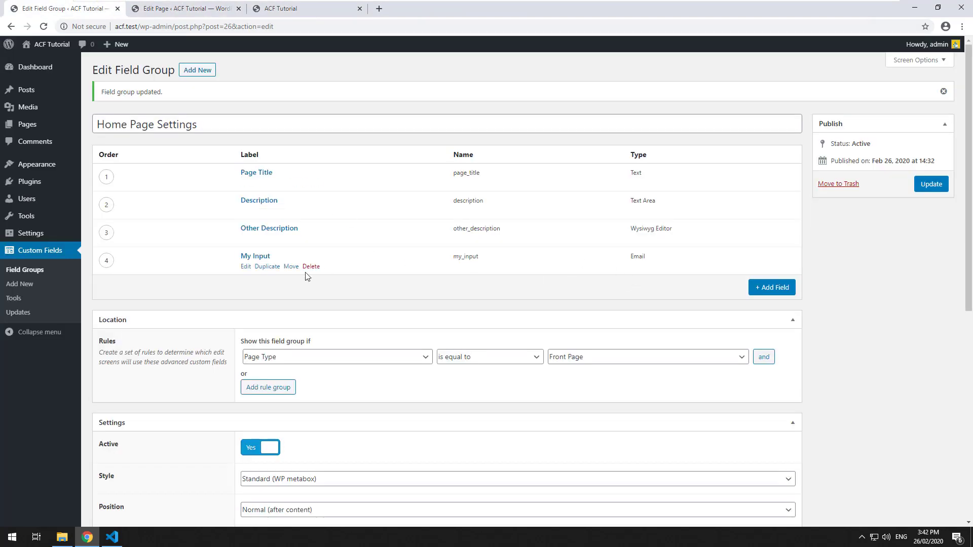
# Change My Input's field type to Url and update the field group.
pyautogui.click(246, 267)
pyautogui.click(283, 391)
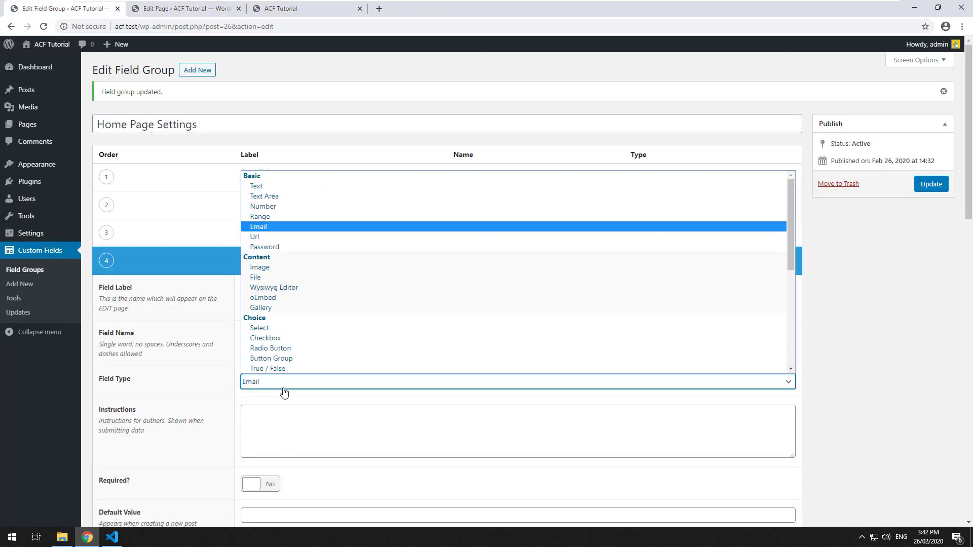
pyautogui.click(275, 237)
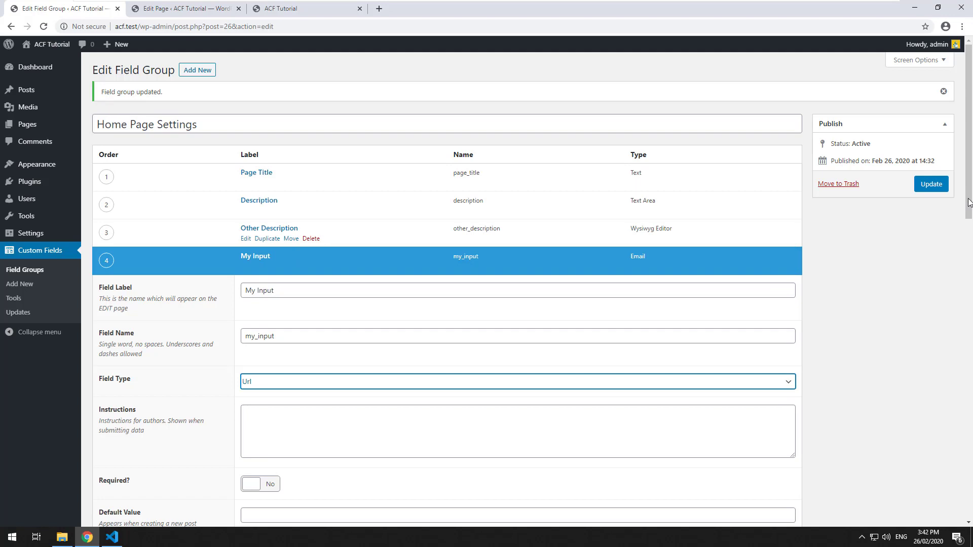
pyautogui.click(931, 184)
pyautogui.click(289, 8)
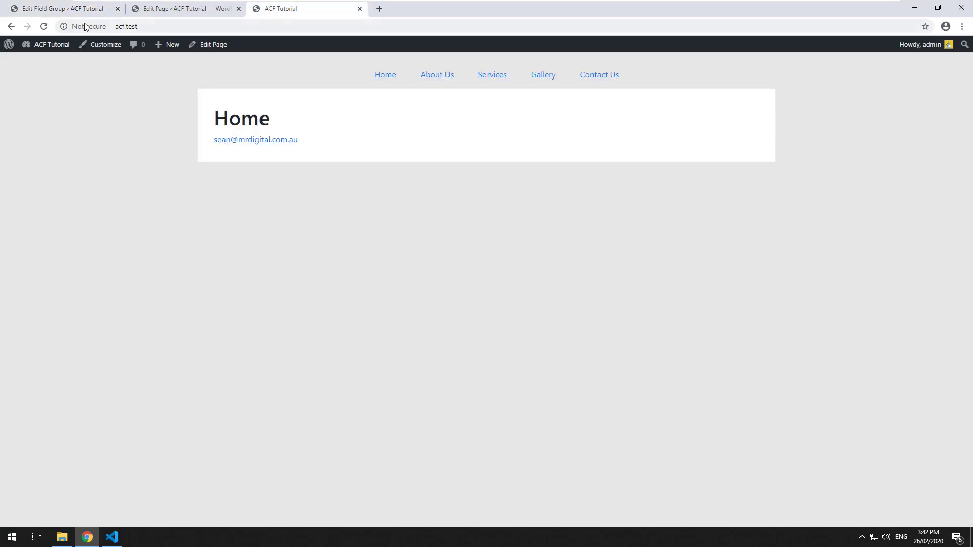
pyautogui.click(146, 9)
pyautogui.press('F5')
pyautogui.scroll(-3, 272, 357)
pyautogui.scroll(-5, 264, 375)
pyautogui.tripleClick(239, 463)
pyautogui.scroll(7, 771, 297)
pyautogui.scroll(-6, 493, 400)
pyautogui.scroll(-1, 493, 401)
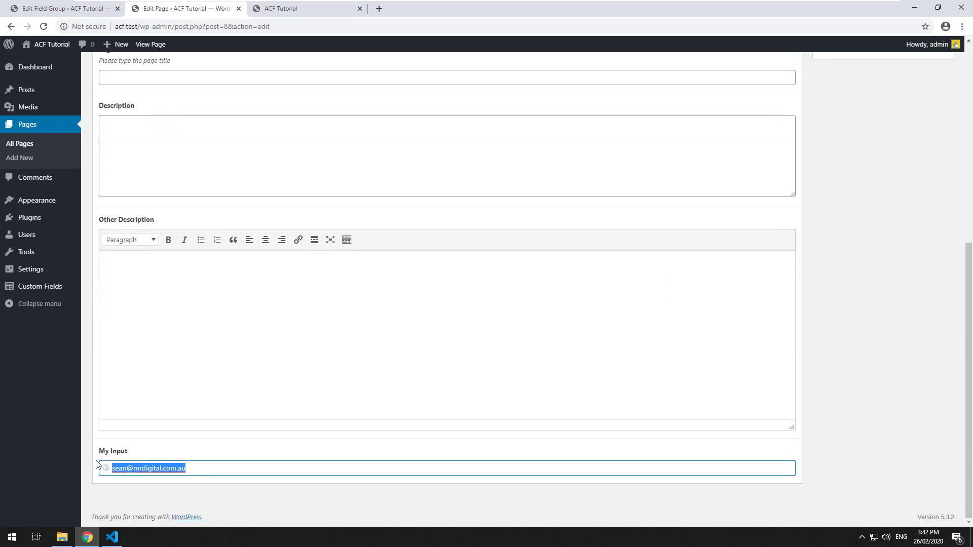
pyautogui.scroll(7, 697, 364)
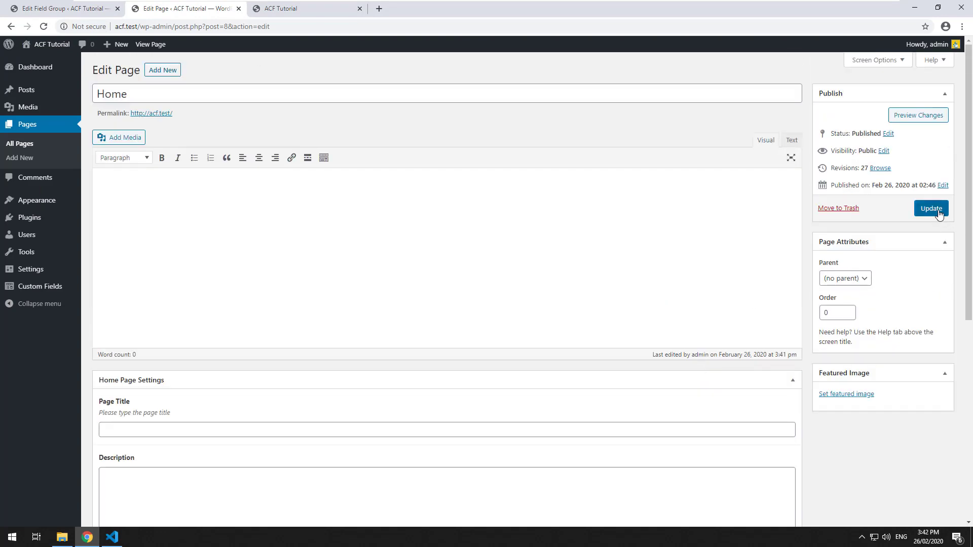
pyautogui.scroll(-2, 936, 221)
pyautogui.scroll(-6, 526, 263)
pyautogui.scroll(9, 459, 146)
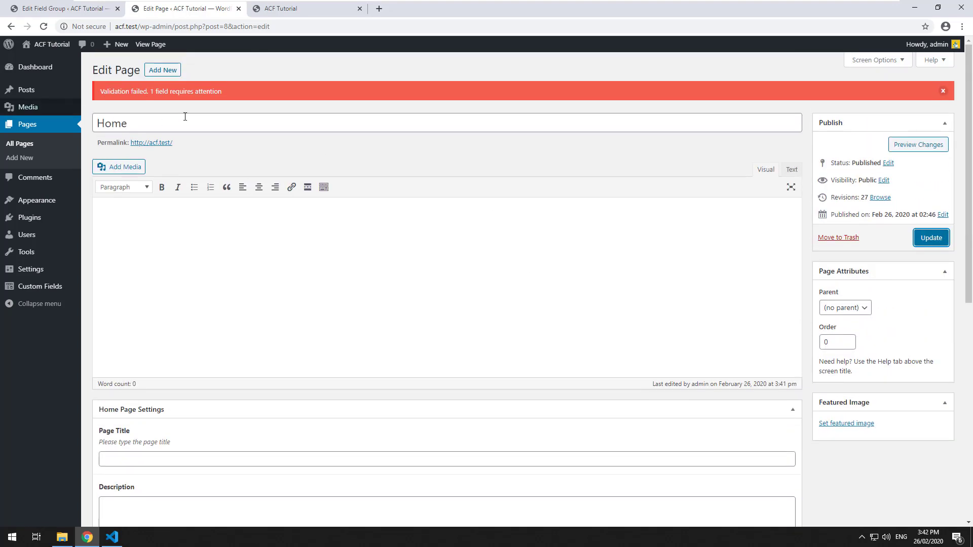
pyautogui.scroll(-1, 342, 274)
pyautogui.scroll(-7, 342, 274)
pyautogui.moveTo(210, 465); pyautogui.dragTo(82, 462)
pyautogui.write('http')
pyautogui.press('BackSpace')
pyautogui.press('BackSpace')
pyautogui.press('BackSpace')
pyautogui.press('BackSpace')
pyautogui.write('www.google.com')
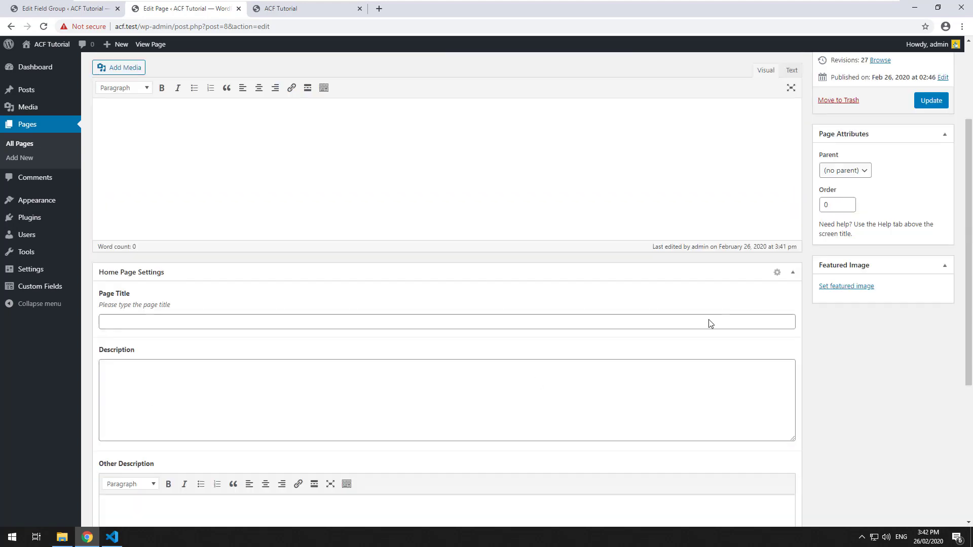
pyautogui.scroll(10, 775, 296)
pyautogui.click(930, 239)
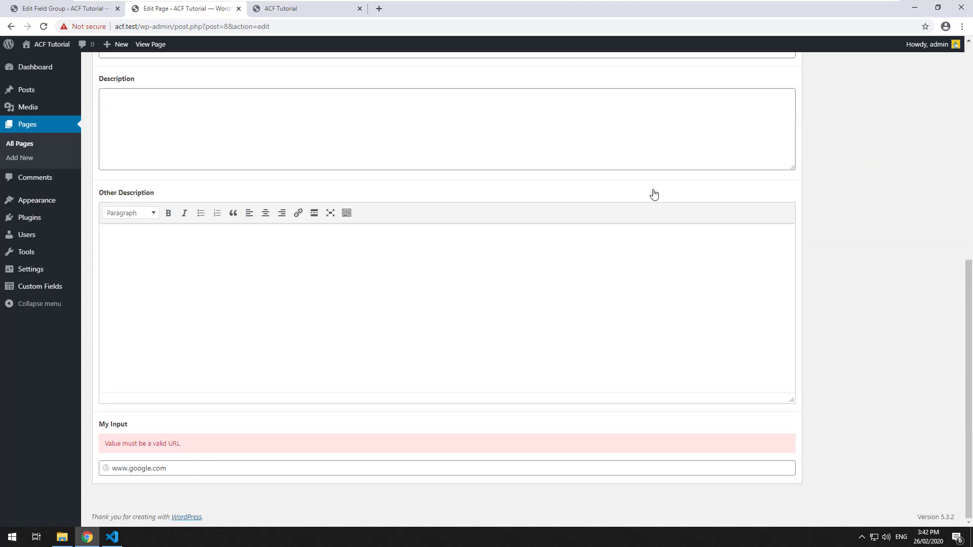
pyautogui.click(111, 468)
pyautogui.write('http://')
pyautogui.write('//')
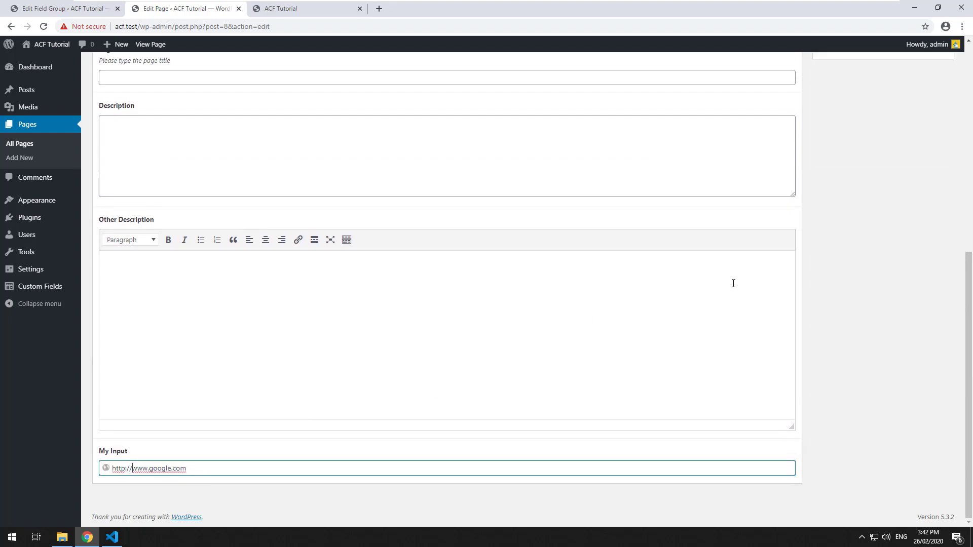
pyautogui.press('Return')
pyautogui.click(935, 238)
pyautogui.scroll(-8, 476, 211)
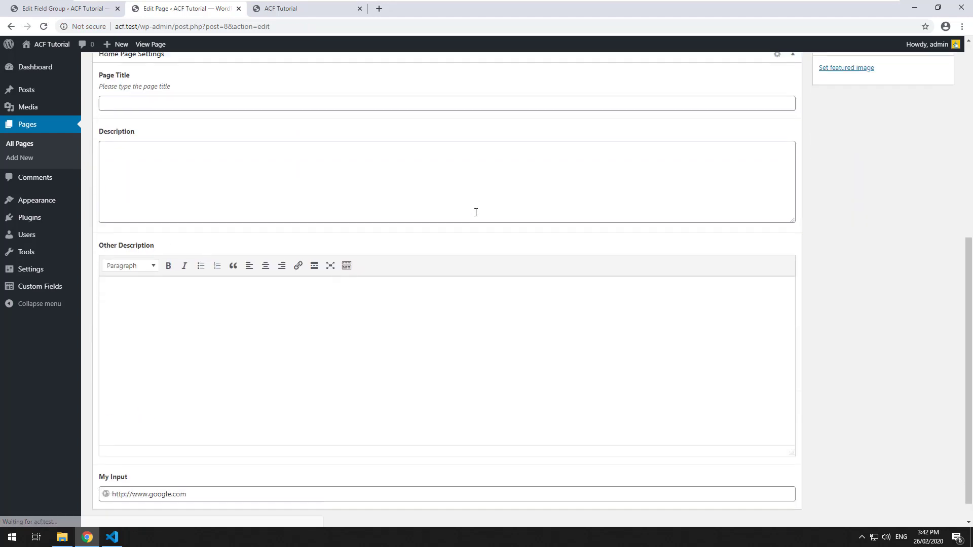
pyautogui.click(325, 10)
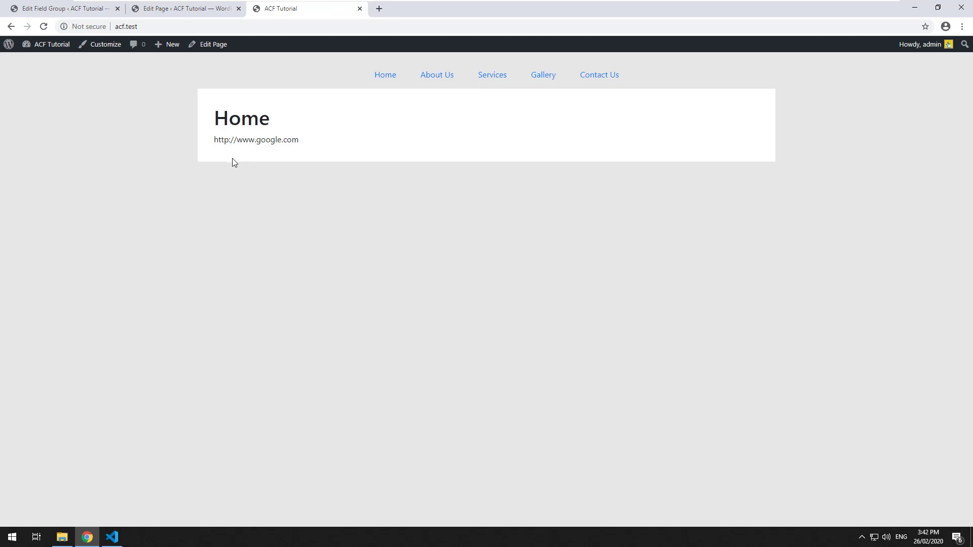
pyautogui.click(112, 537)
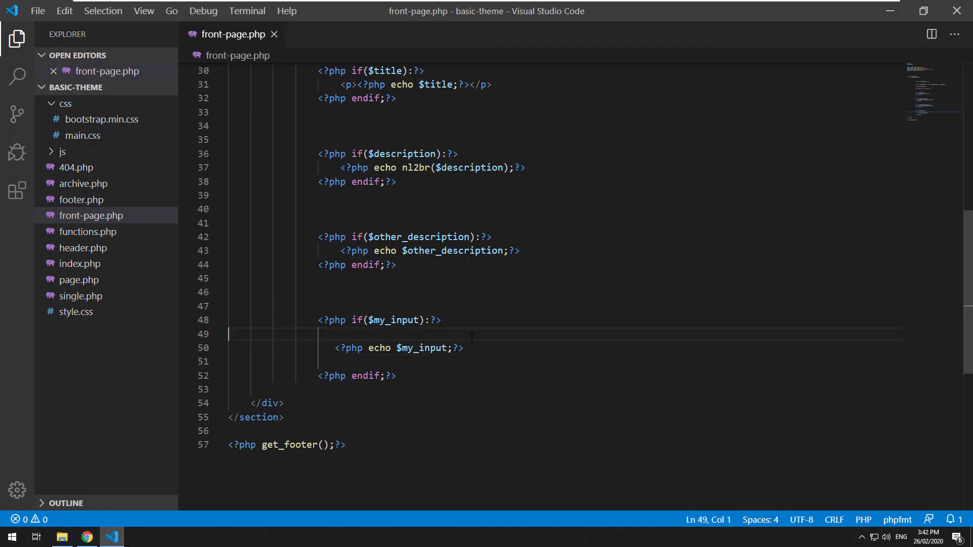
# Wrap the $my_input echo in <a href="<?php echo $my_input;?>">…</a> and save front-page.php.
pyautogui.press('Return')
pyautogui.write('<a href="">')
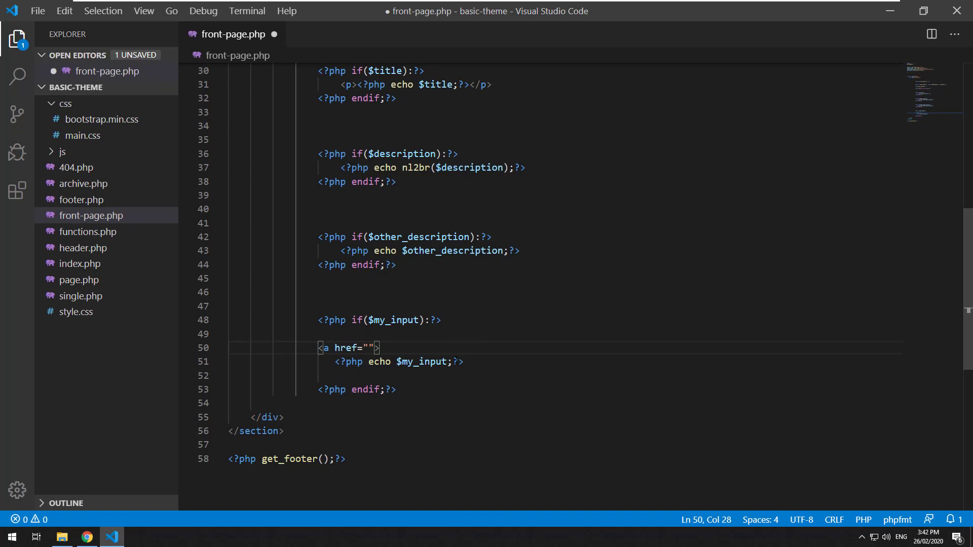
pyautogui.moveTo(458, 361); pyautogui.dragTo(340, 361)
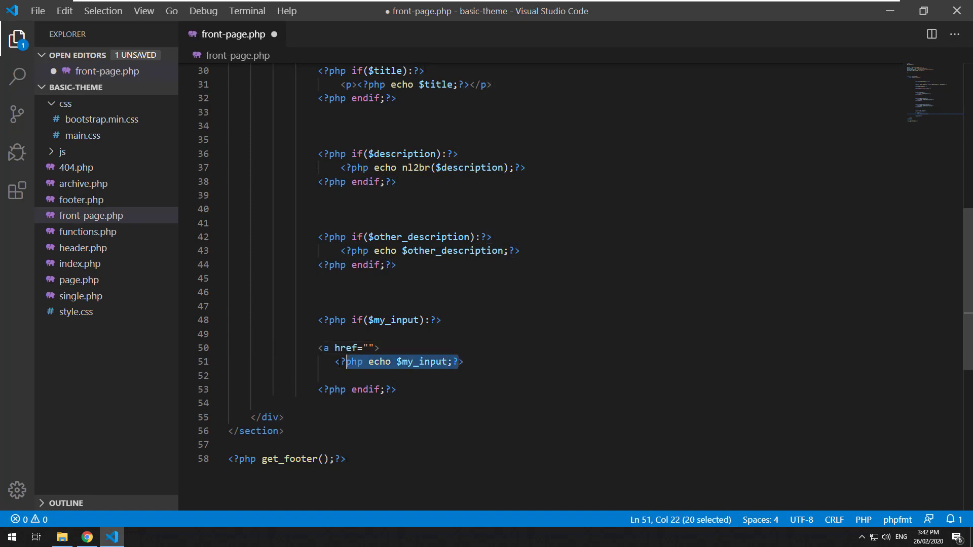
pyautogui.hotkey('ctrl', 'c')
pyautogui.click(368, 347)
pyautogui.hotkey('ctrl', 'v')
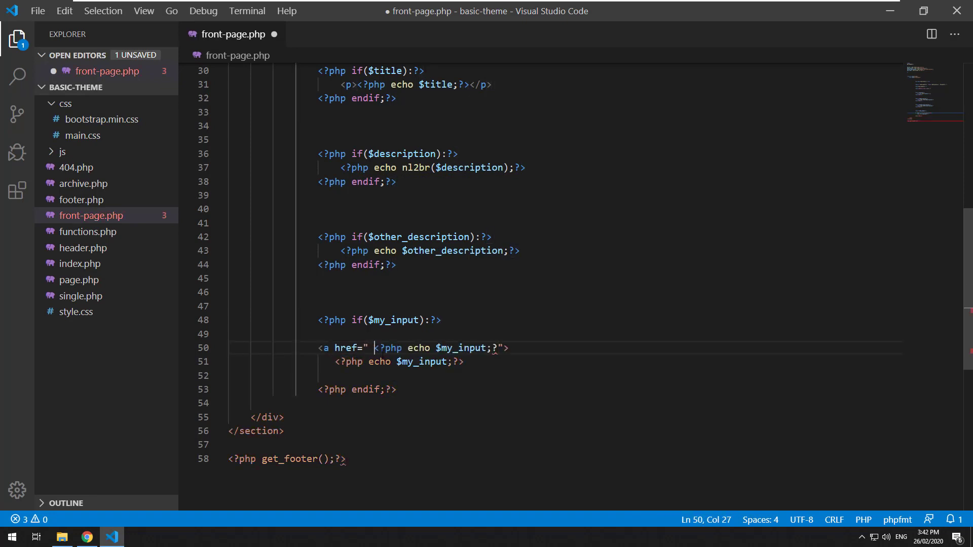
pyautogui.press('BackSpace')
pyautogui.click(483, 364)
pyautogui.press('Return')
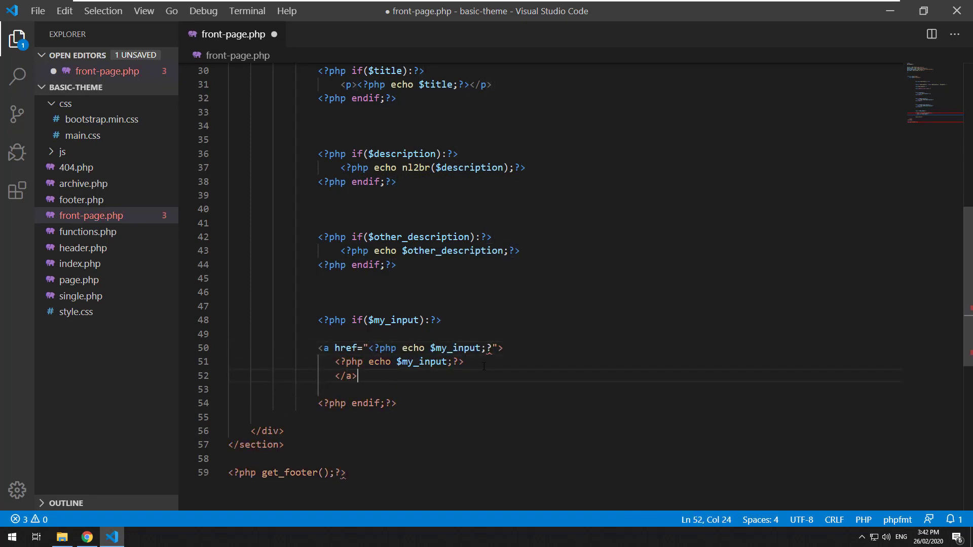
pyautogui.press('BackSpace')
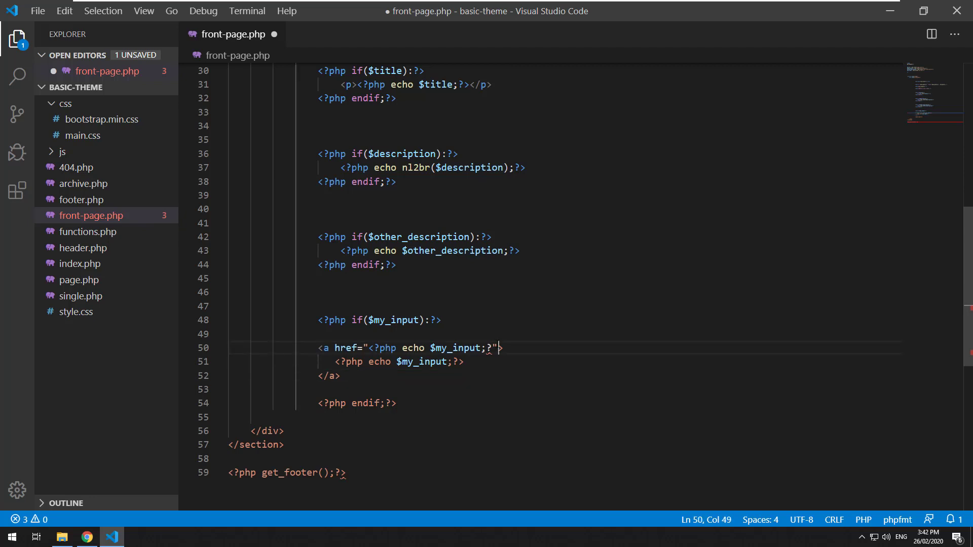
pyautogui.press('BackSpace')
pyautogui.write('>')
pyautogui.hotkey('ctrl', 's')
pyautogui.click(87, 537)
pyautogui.click(44, 27)
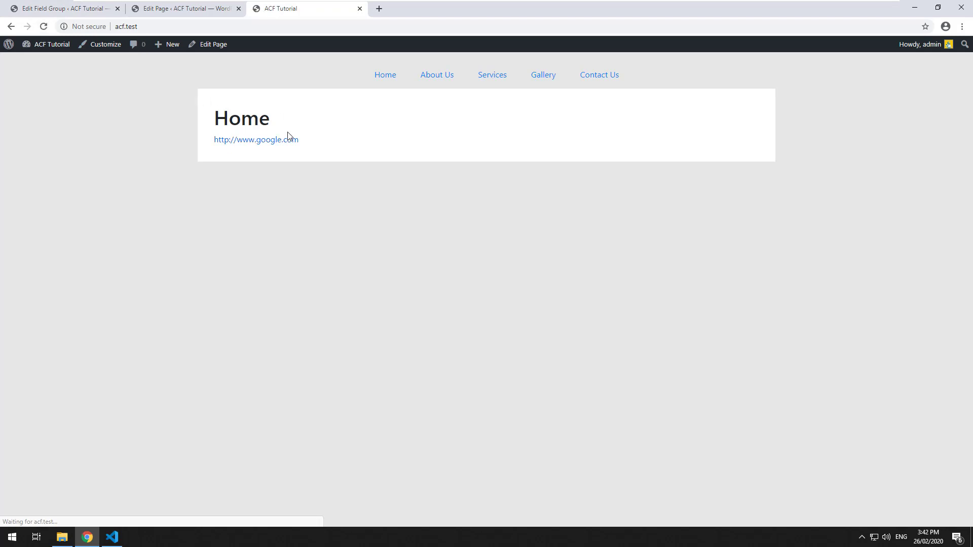
pyautogui.click(284, 142)
pyautogui.click(11, 27)
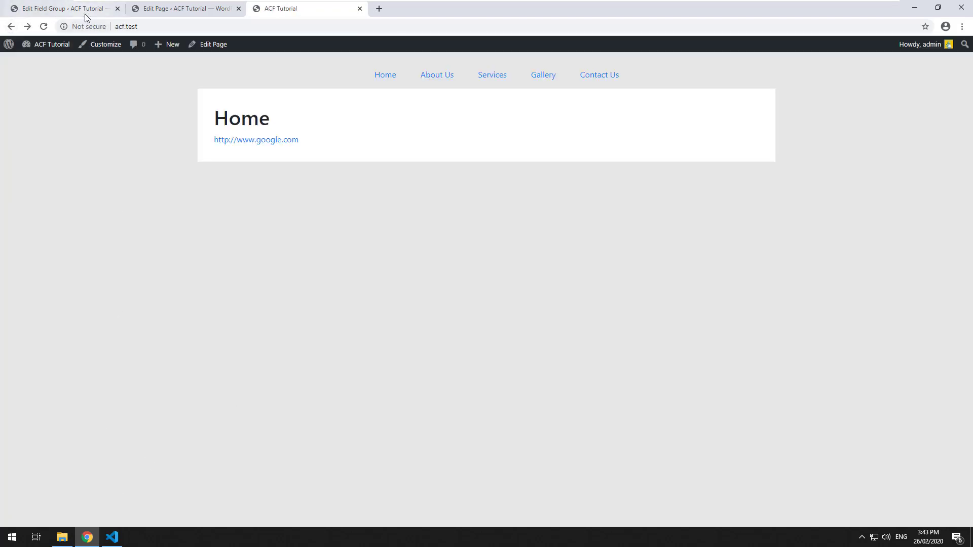
# Set My Input's field type to Password, update the group, and reload the Home page editor to see it masked.
pyautogui.click(84, 11)
pyautogui.click(246, 267)
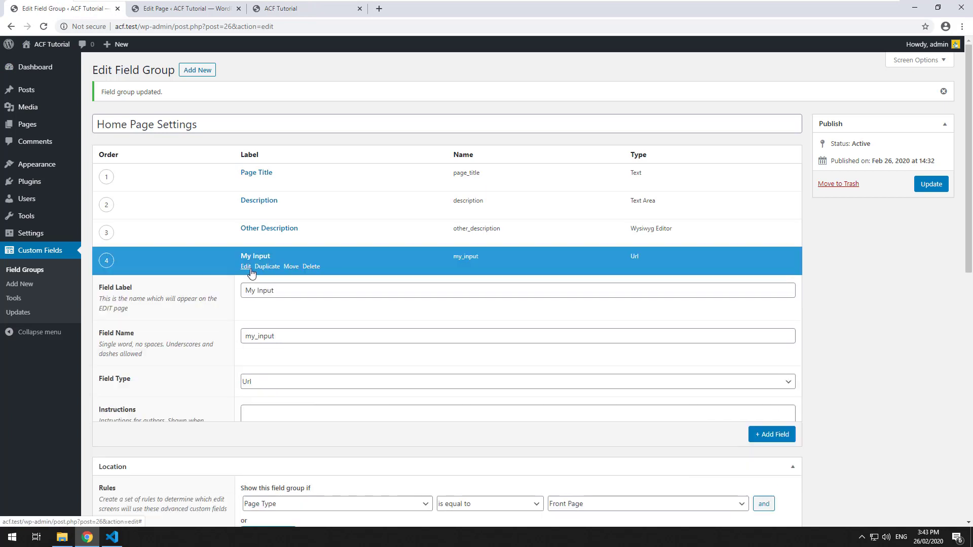
pyautogui.click(300, 383)
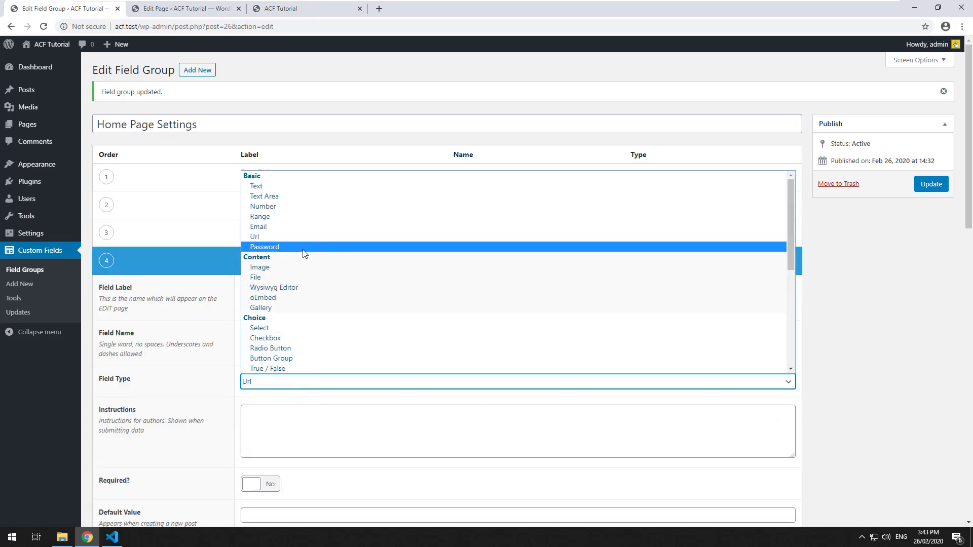
pyautogui.click(426, 246)
pyautogui.click(924, 186)
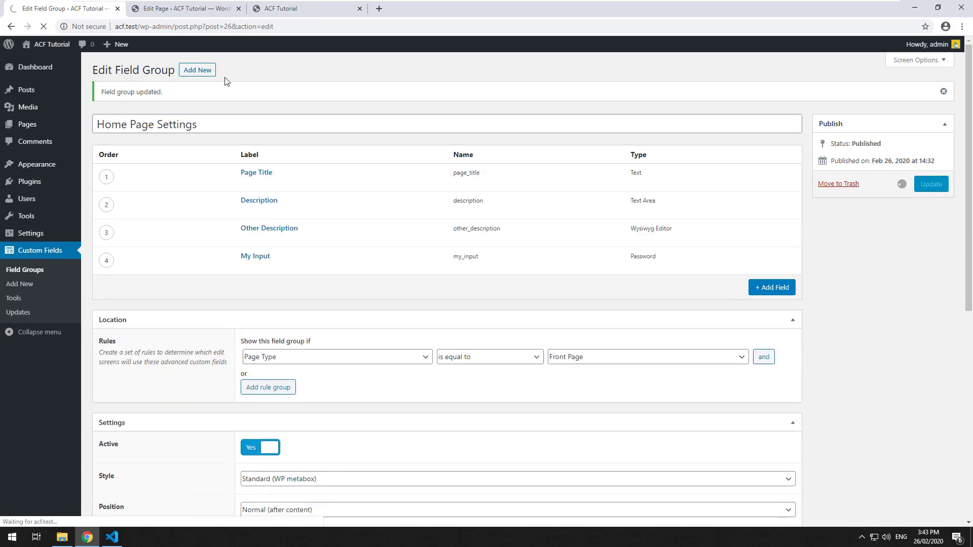
pyautogui.click(172, 8)
pyautogui.click(43, 26)
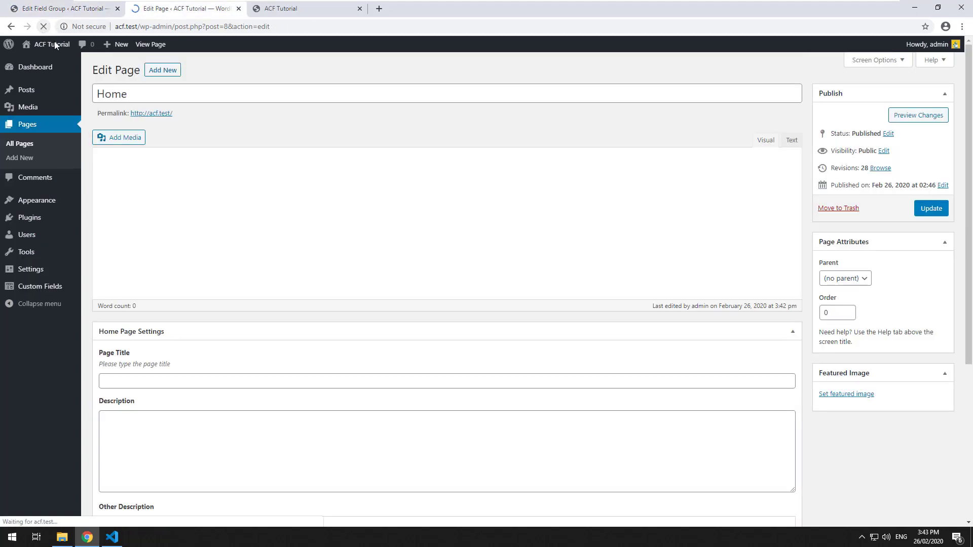
pyautogui.doubleClick(231, 468)
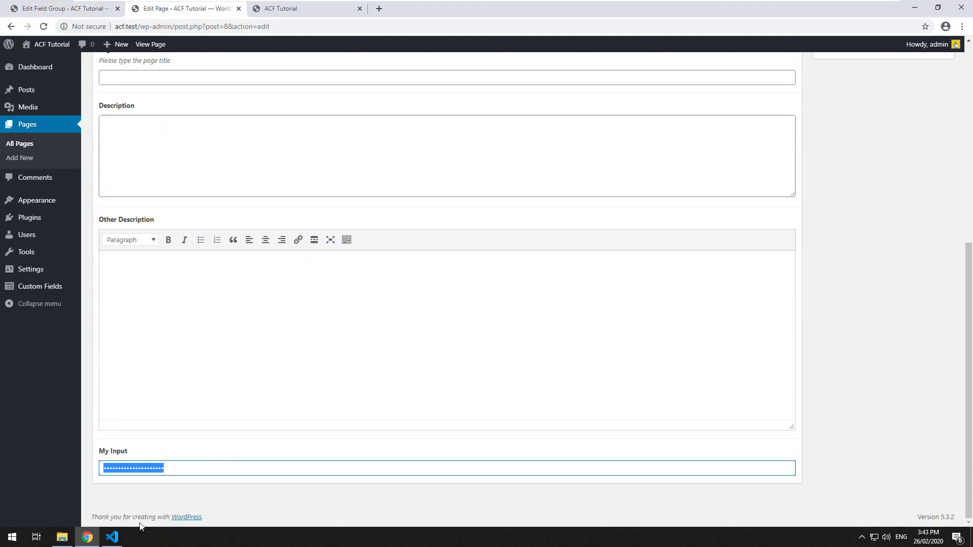
pyautogui.click(112, 536)
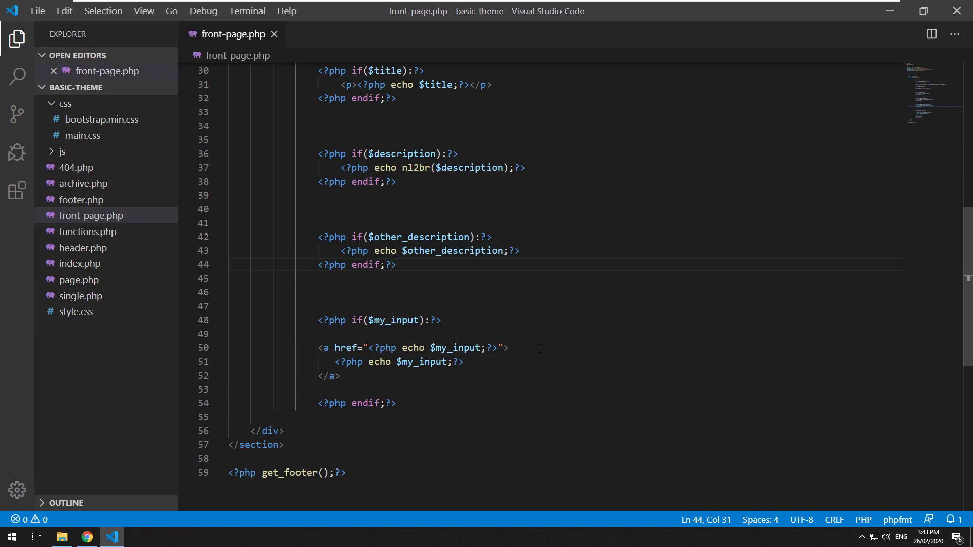
# Delete the anchor markup around the My Input echo in front-page.php.
pyautogui.moveTo(540, 348); pyautogui.dragTo(272, 349)
pyautogui.press('BackSpace')
pyautogui.click(301, 375)
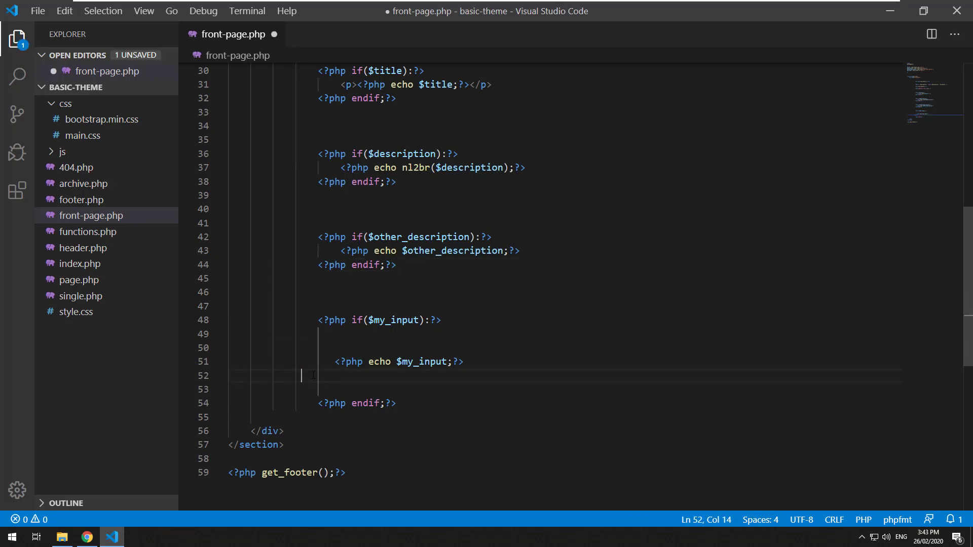
# Enter a new password in My Input and check the front page shows it unmasked.
pyautogui.click(112, 537)
pyautogui.click(187, 469)
pyautogui.hotkey('ctrl', 'a')
pyautogui.write('aaaaaaa')
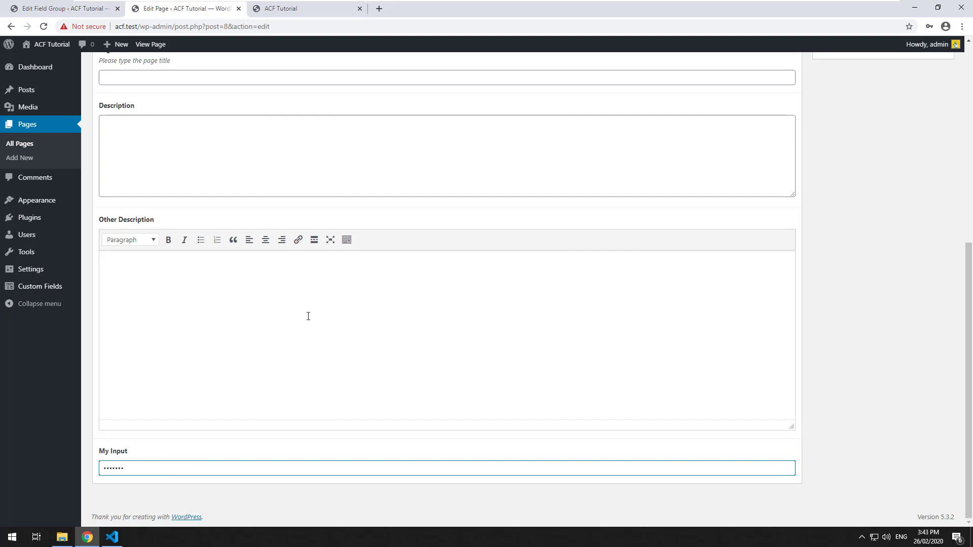
pyautogui.scroll(7, 360, 323)
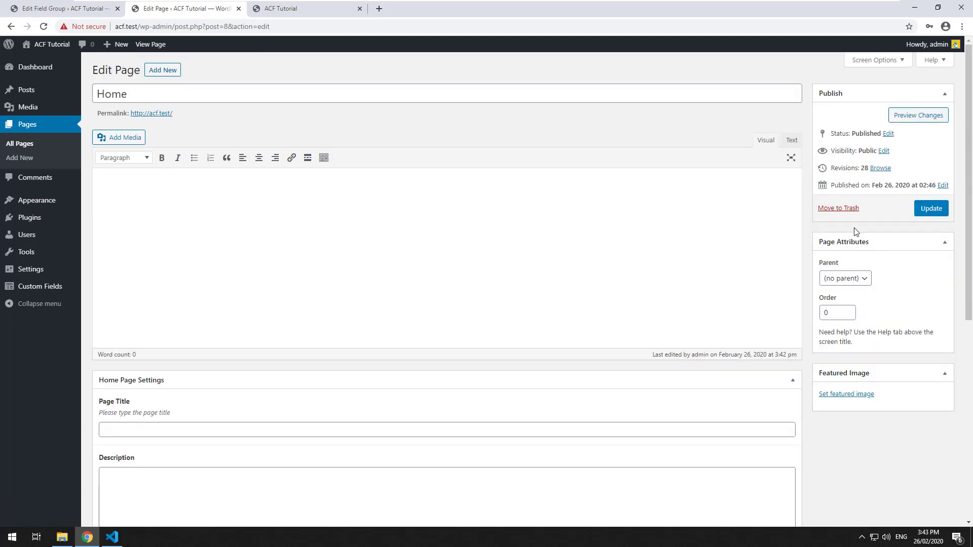
pyautogui.click(299, 8)
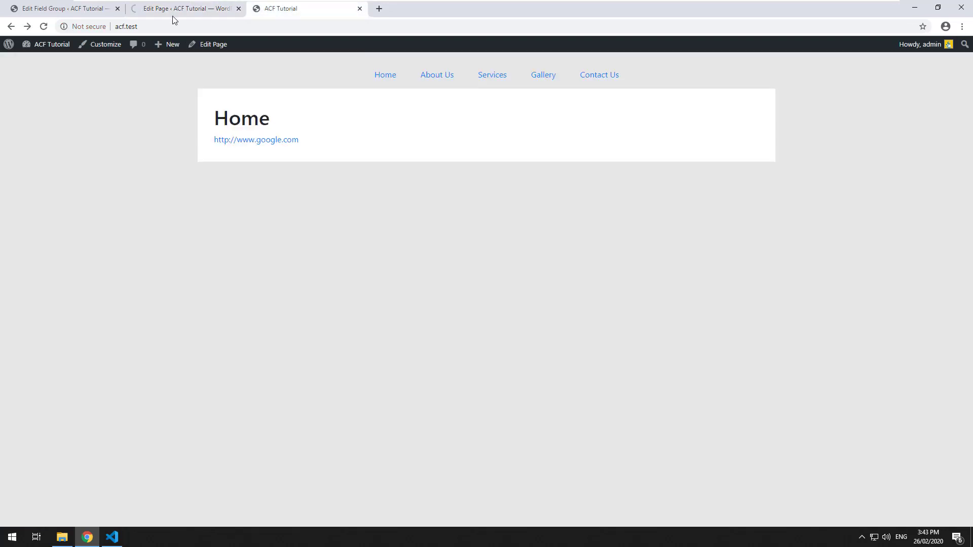
pyautogui.click(44, 27)
pyautogui.moveTo(318, 139); pyautogui.dragTo(214, 145)
pyautogui.click(198, 9)
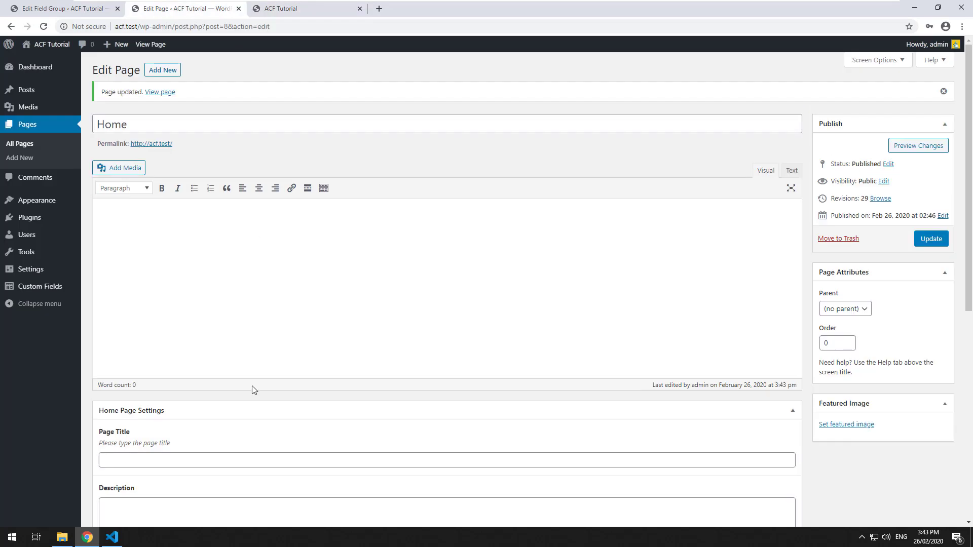
pyautogui.scroll(-6, 251, 390)
pyautogui.scroll(-2, 252, 397)
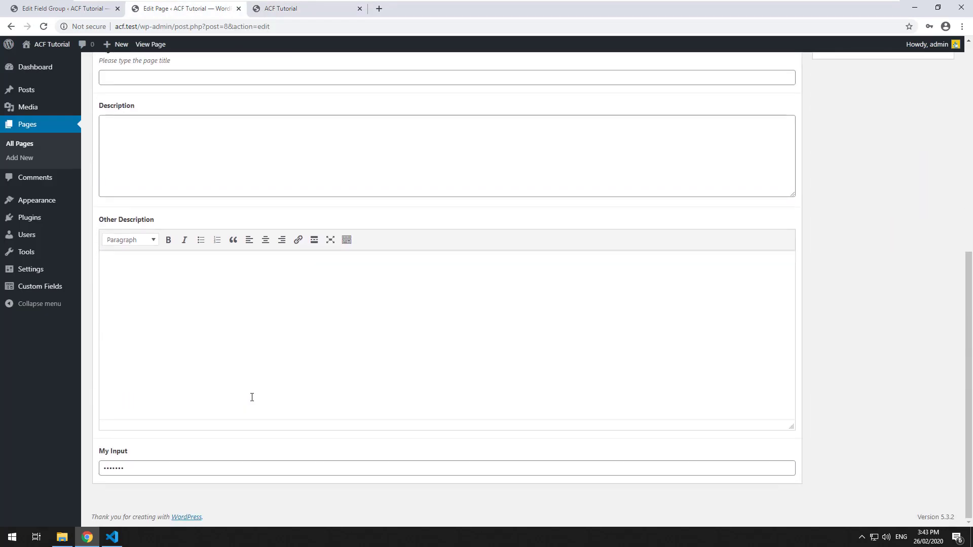
pyautogui.scroll(8, 252, 397)
# In the Home Page Settings field group, expand My Input and open its Field Type dropdown.
pyautogui.click(63, 8)
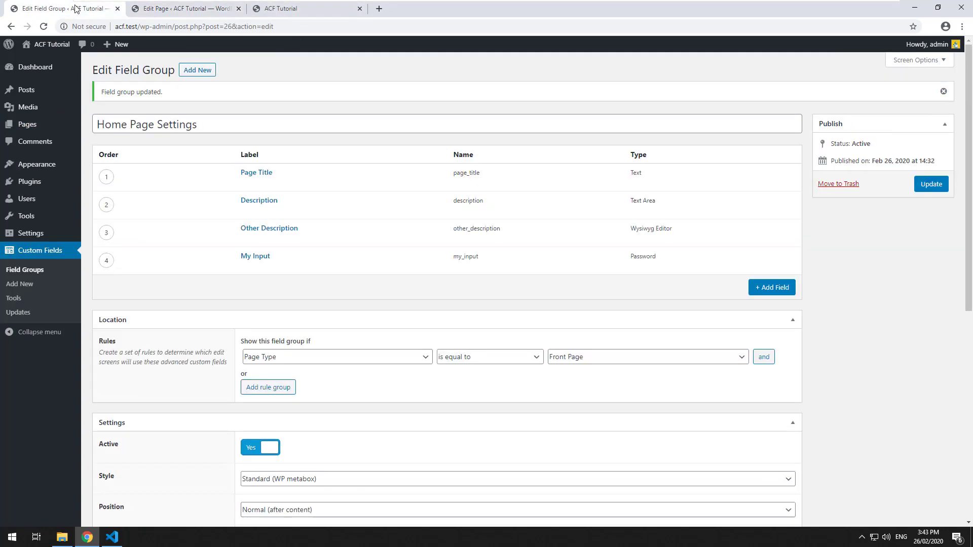
pyautogui.click(245, 267)
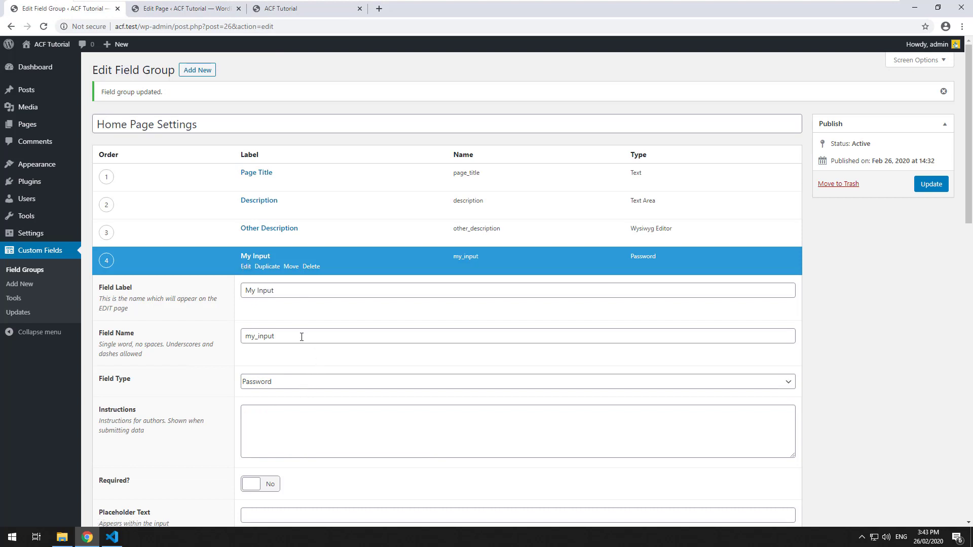
pyautogui.click(287, 383)
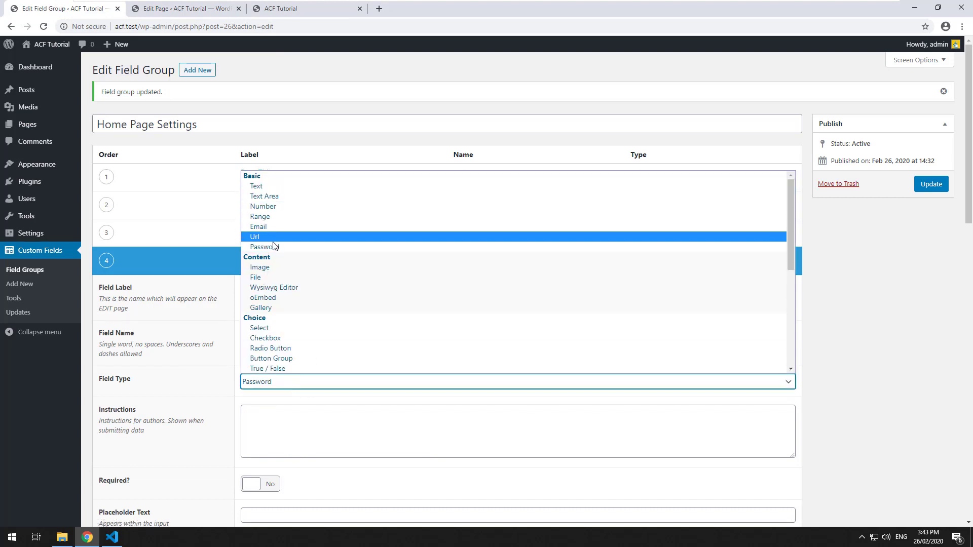